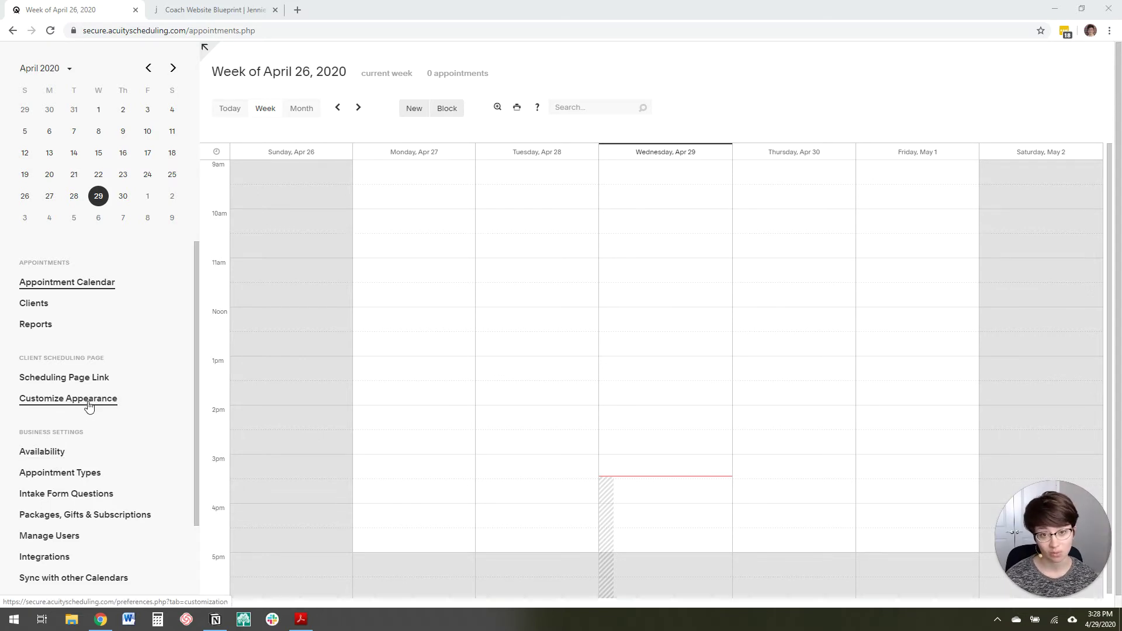
Open My Account and review the current trial plan's $15/month or $165/year pricing
scroll(147, 336, down, 3)
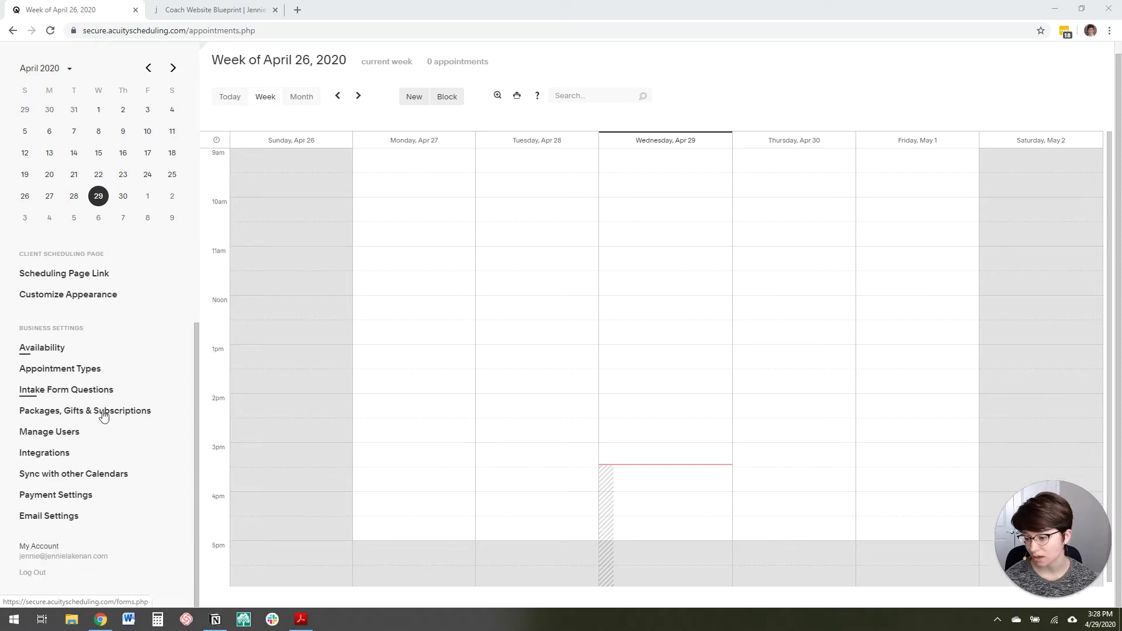
click(43, 558)
scroll(544, 422, down, 7)
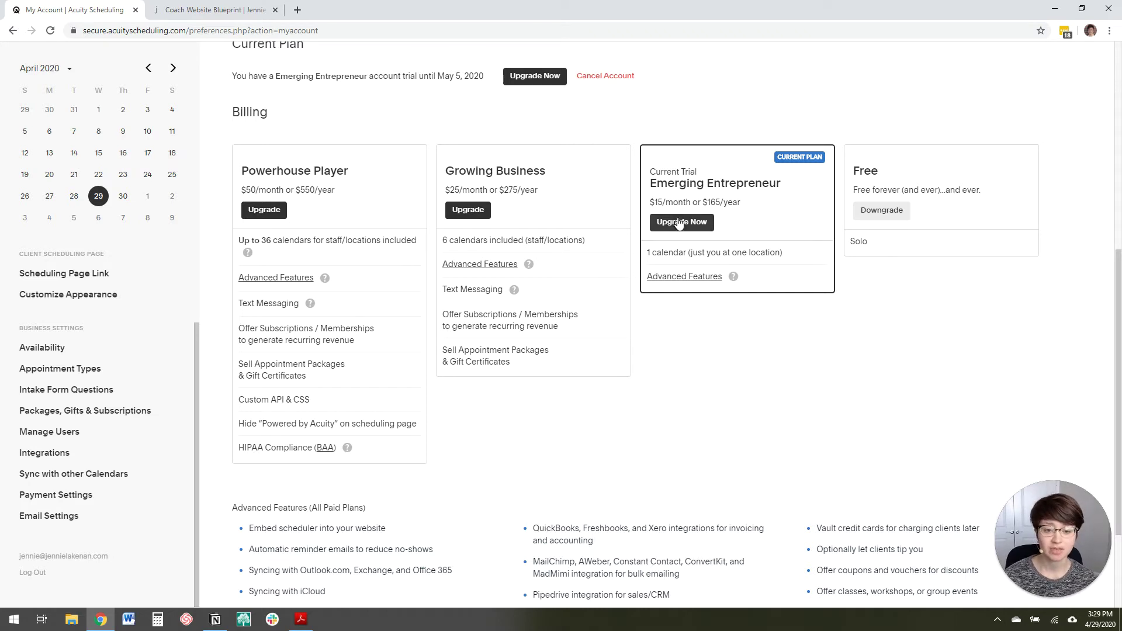
drag(652, 202, 742, 204)
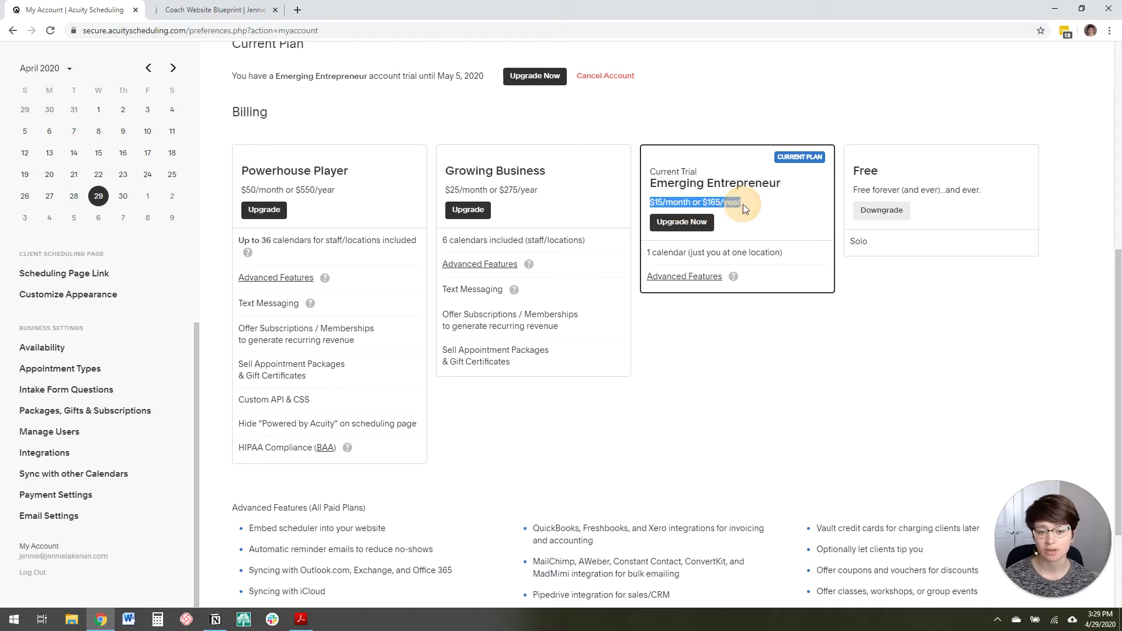
click(794, 198)
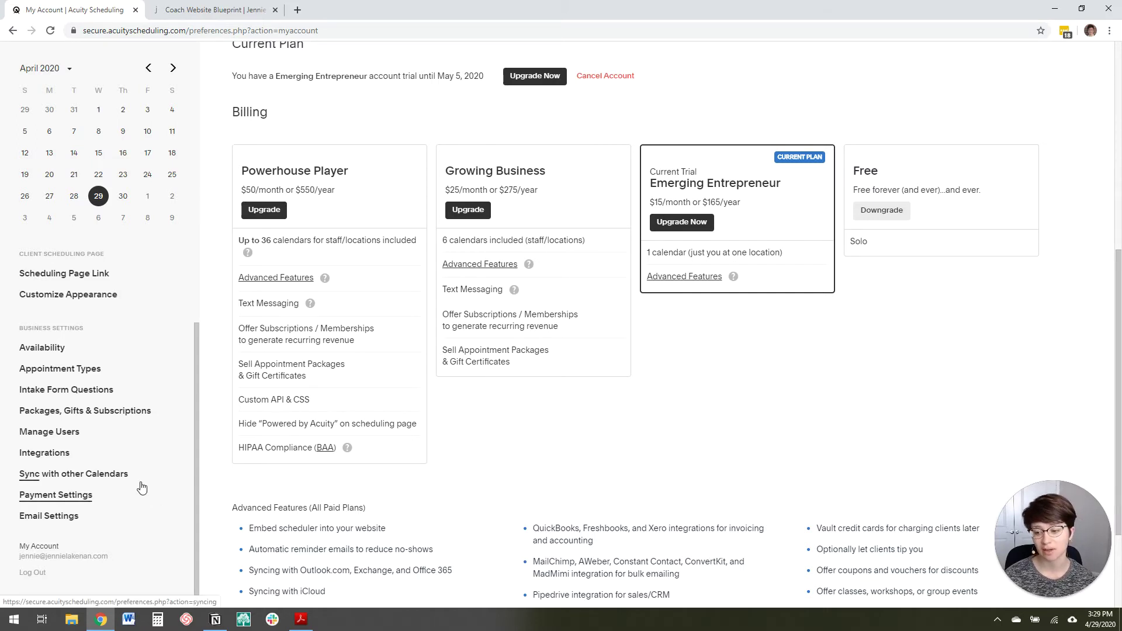
scroll(138, 476, up, 2)
scroll(611, 330, up, 1)
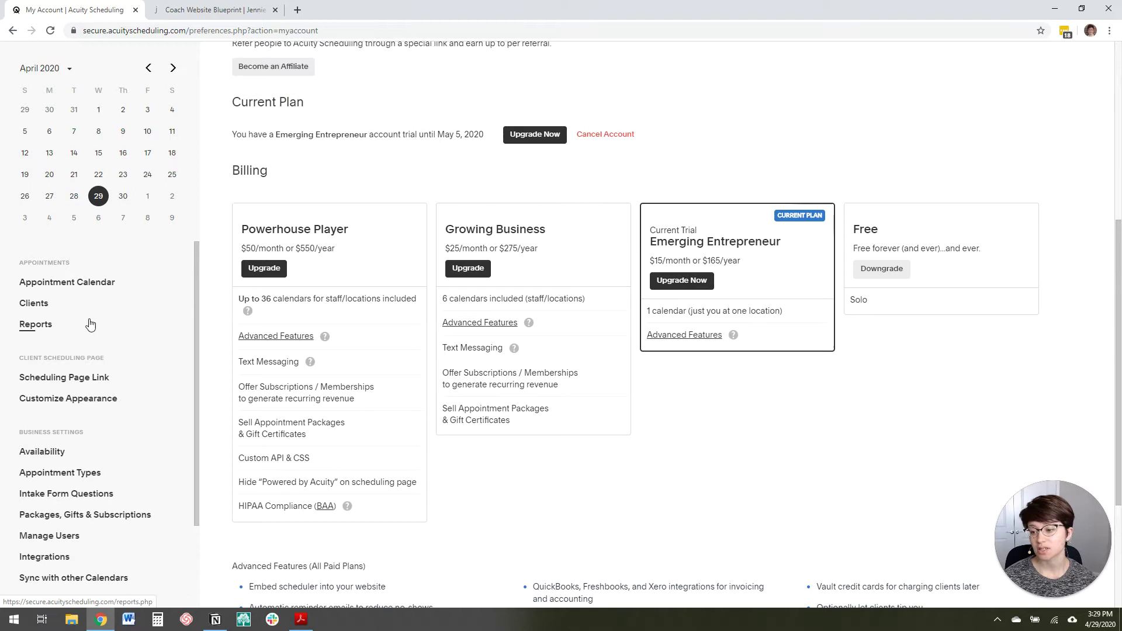
Go to Customize Appearance and switch the template to Monthly, then back to Daily
click(75, 286)
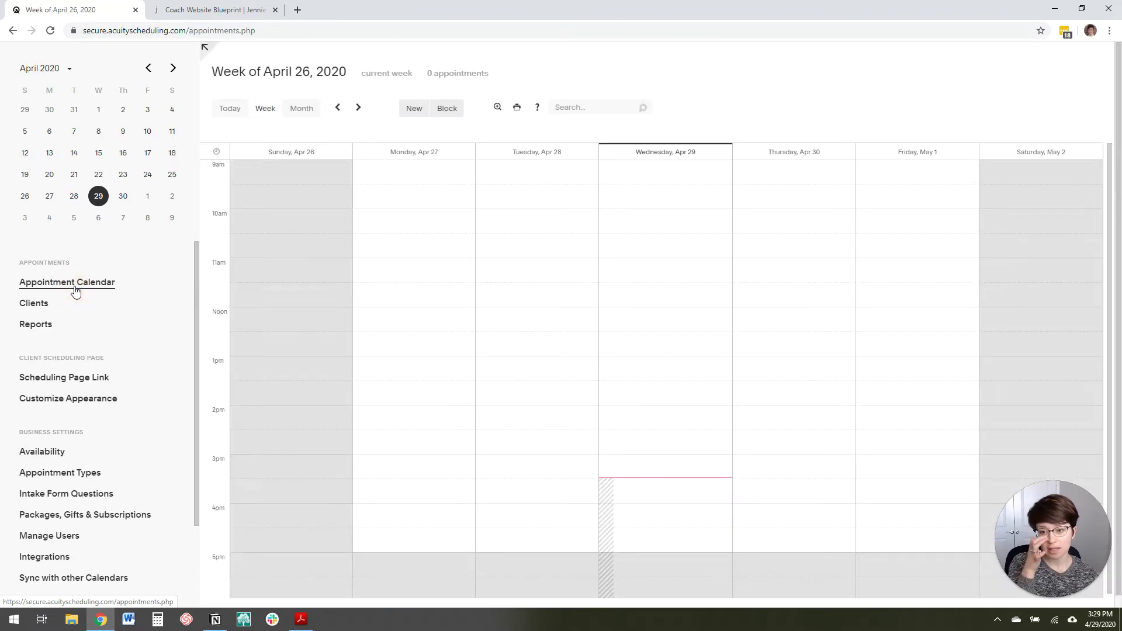
click(74, 407)
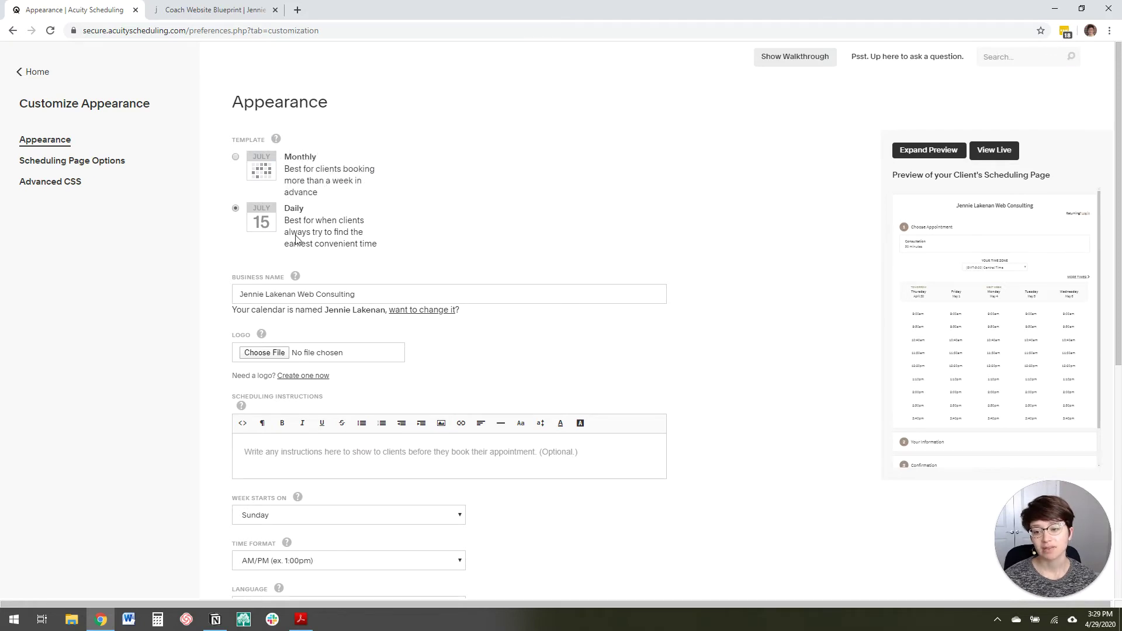
click(235, 157)
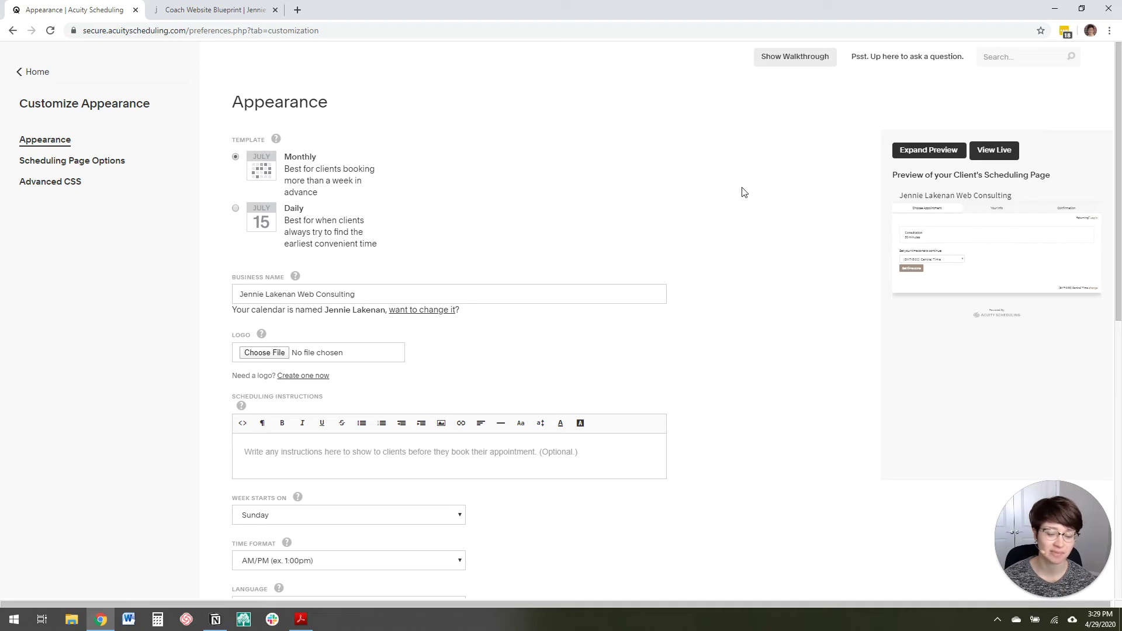
click(235, 208)
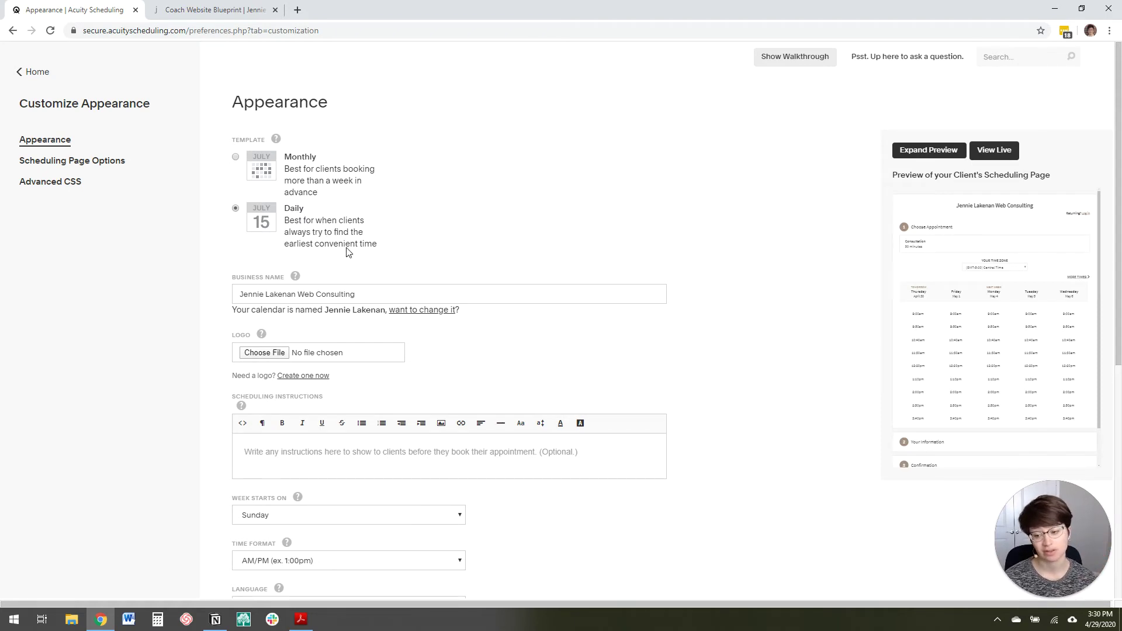
Upload the logo-04 PNG as the scheduling page logo
click(264, 353)
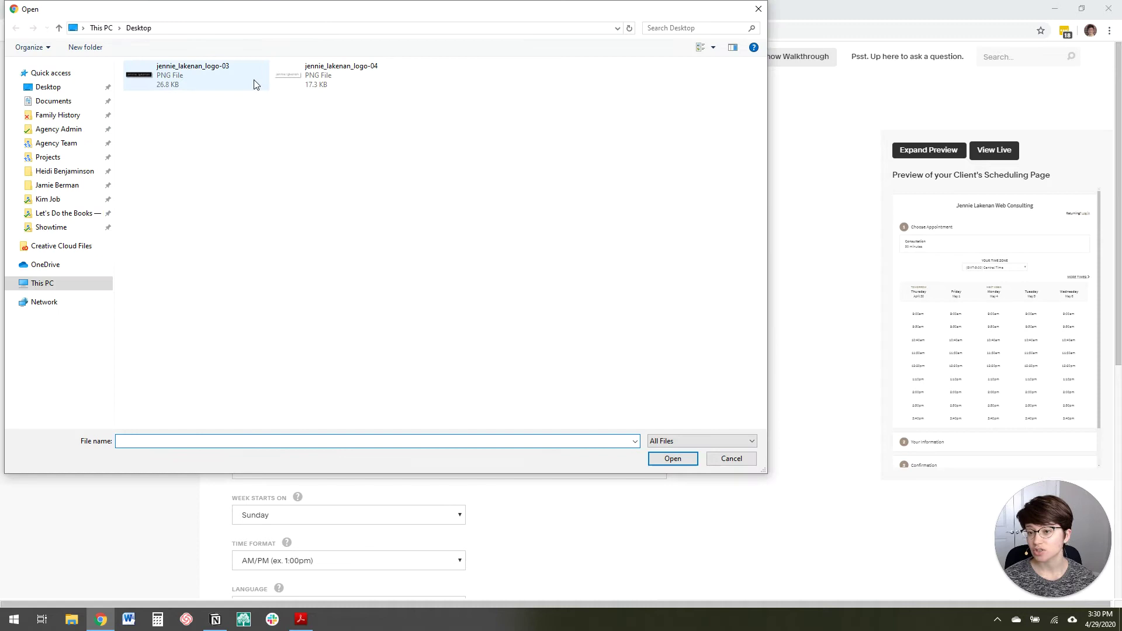
double_click(337, 79)
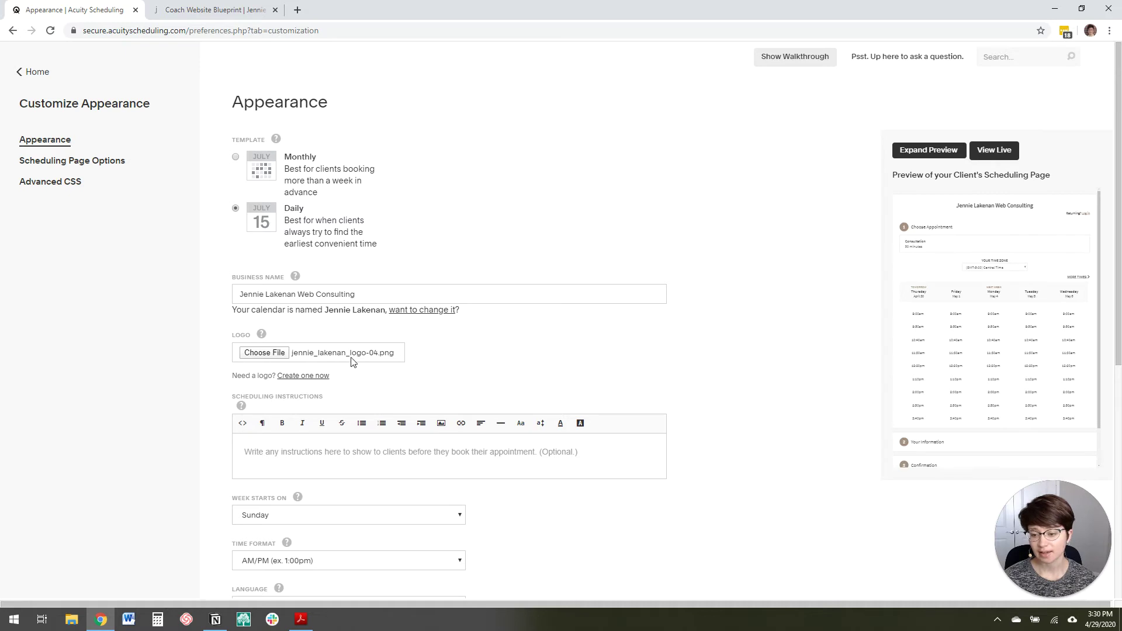
scroll(325, 392, down, 2)
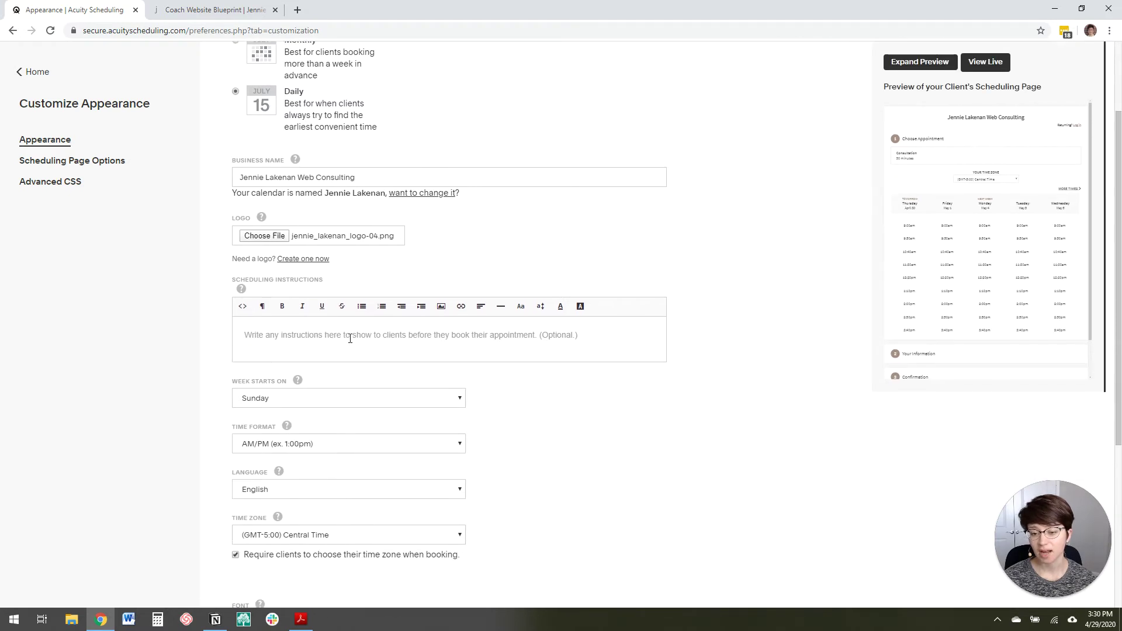
Set scheduling instructions to 'Pick a time that works for you below. We'll meet via Zoom at the time of our call.'
click(350, 339)
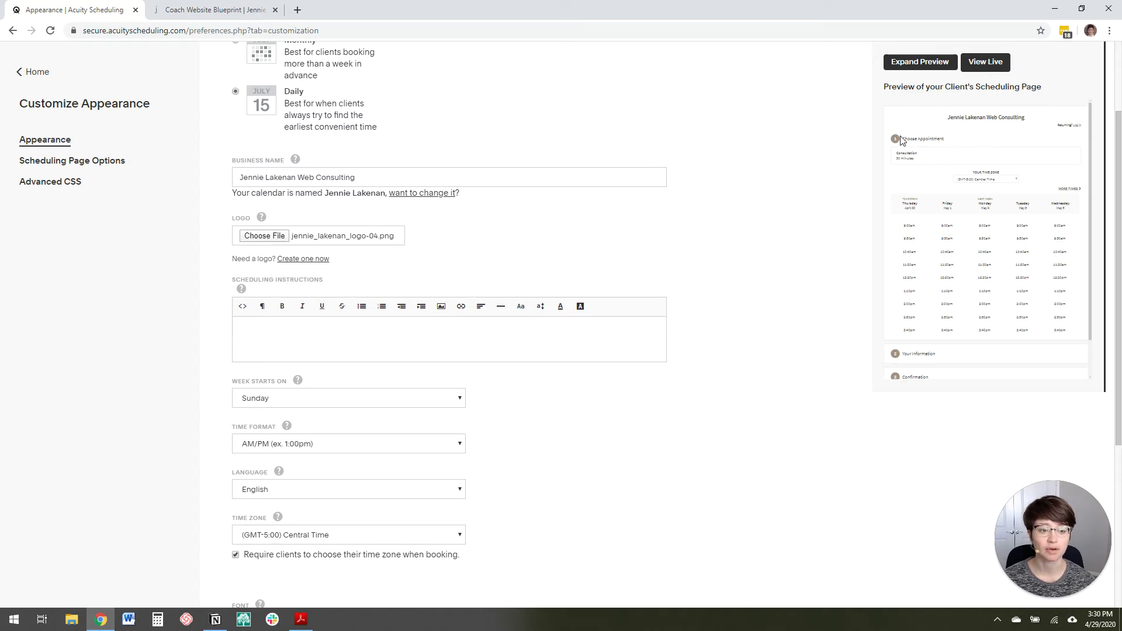
click(375, 336)
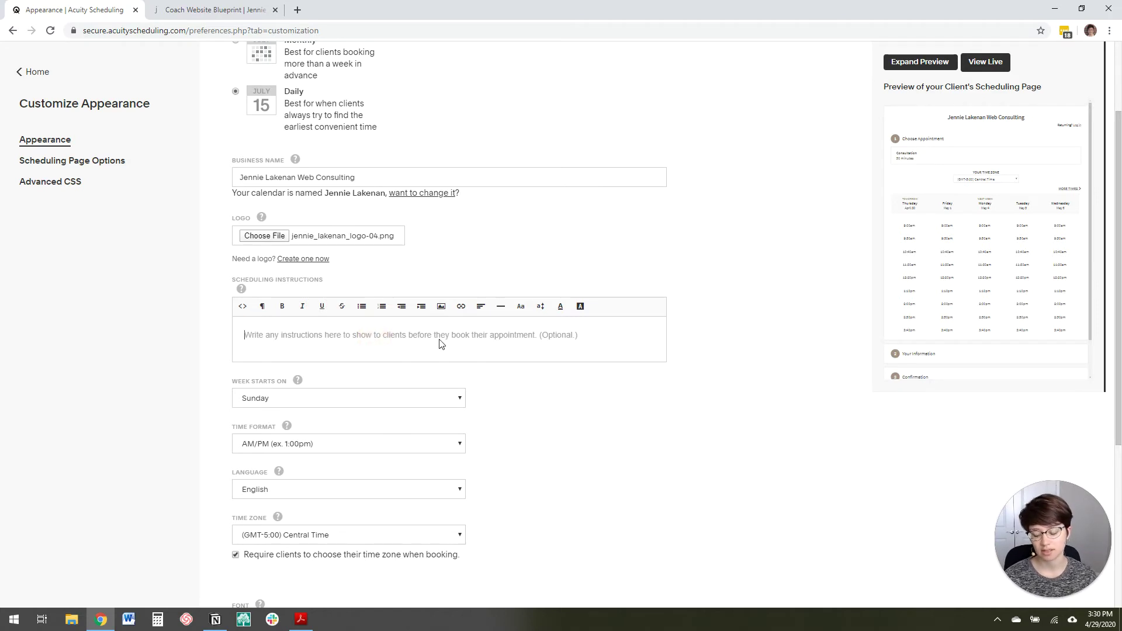
text(Pick a tim)
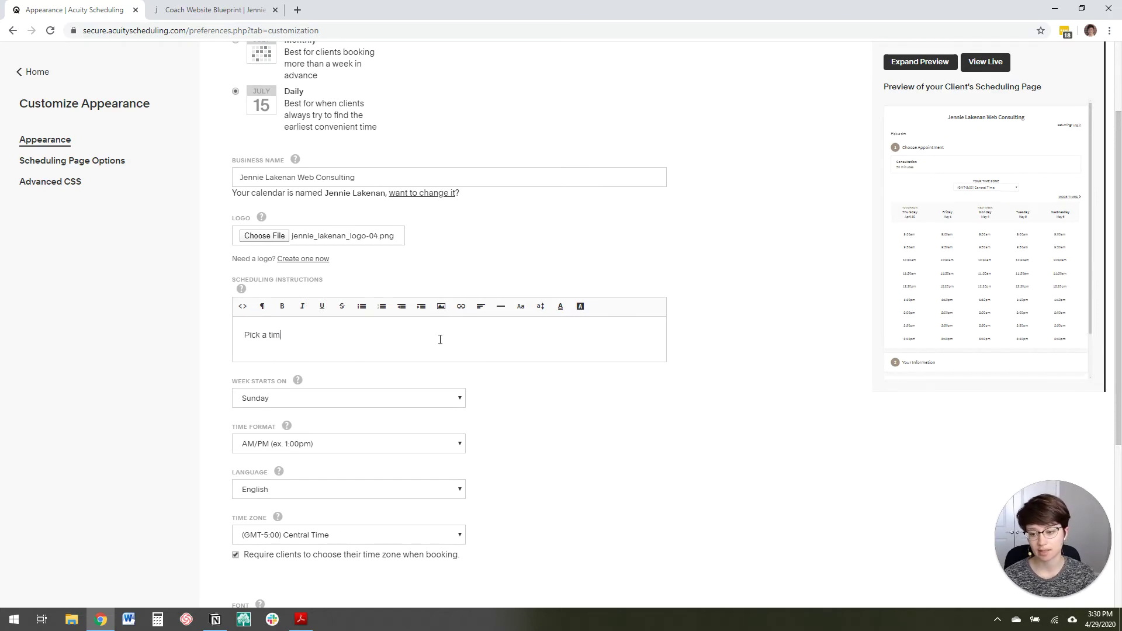
text(e that works for you below.)
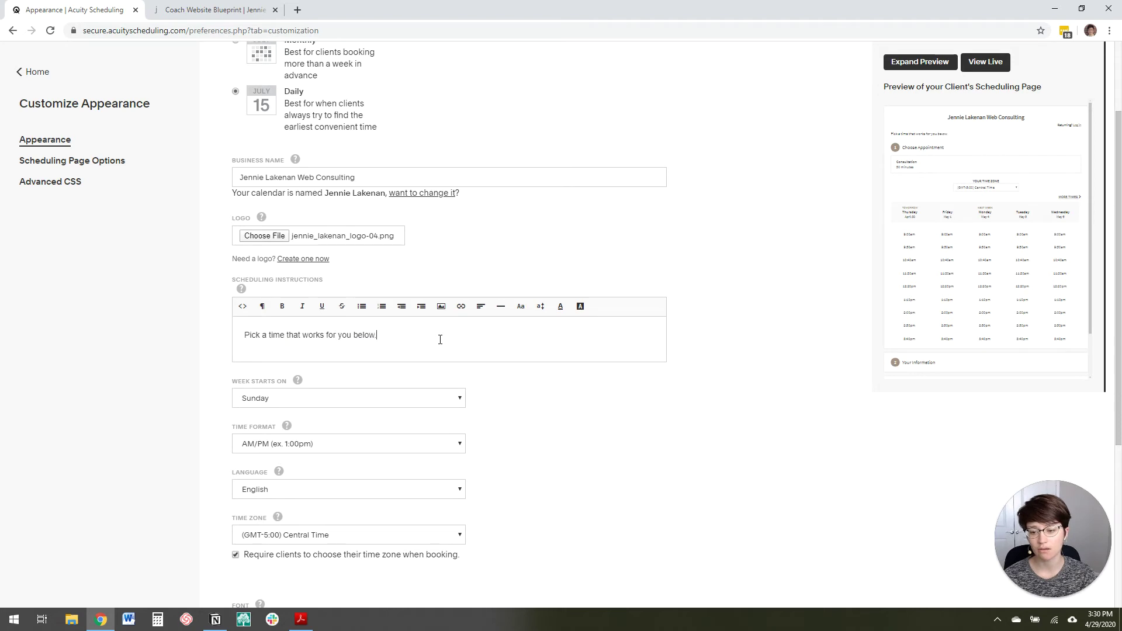
text( We'll meet via Z)
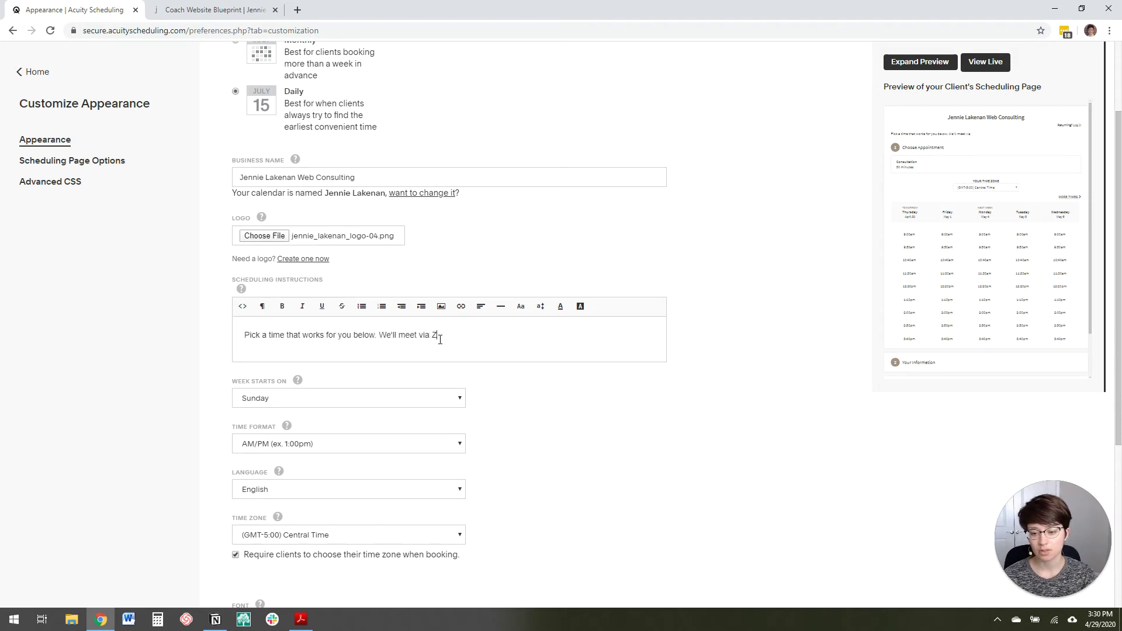
text(oom at the time of our)
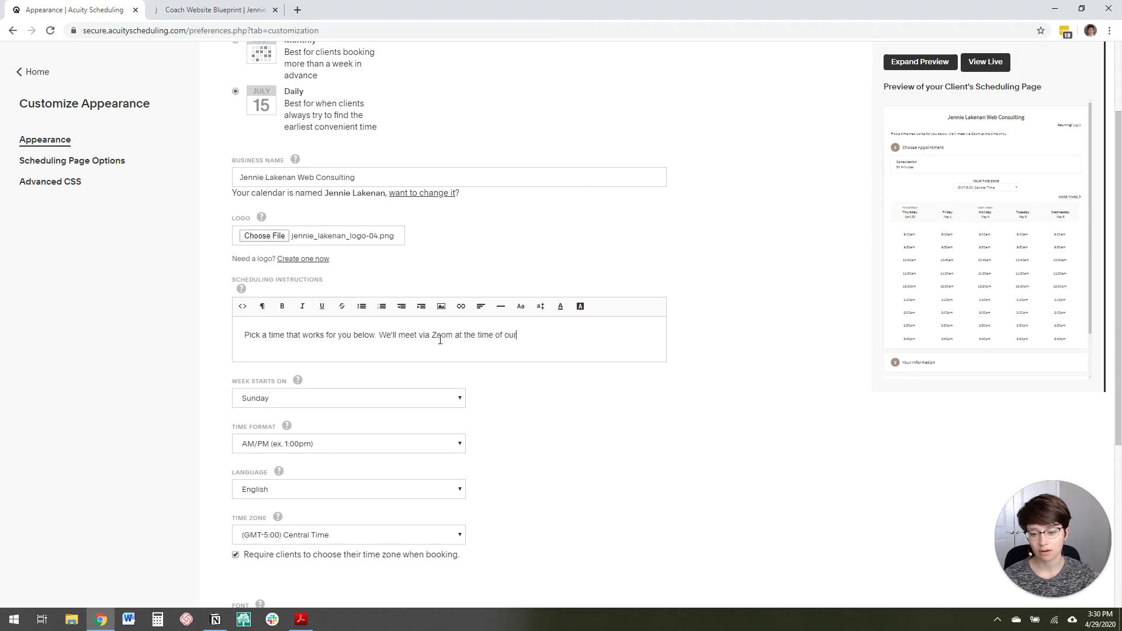
text( call.)
scroll(368, 286, down, 4)
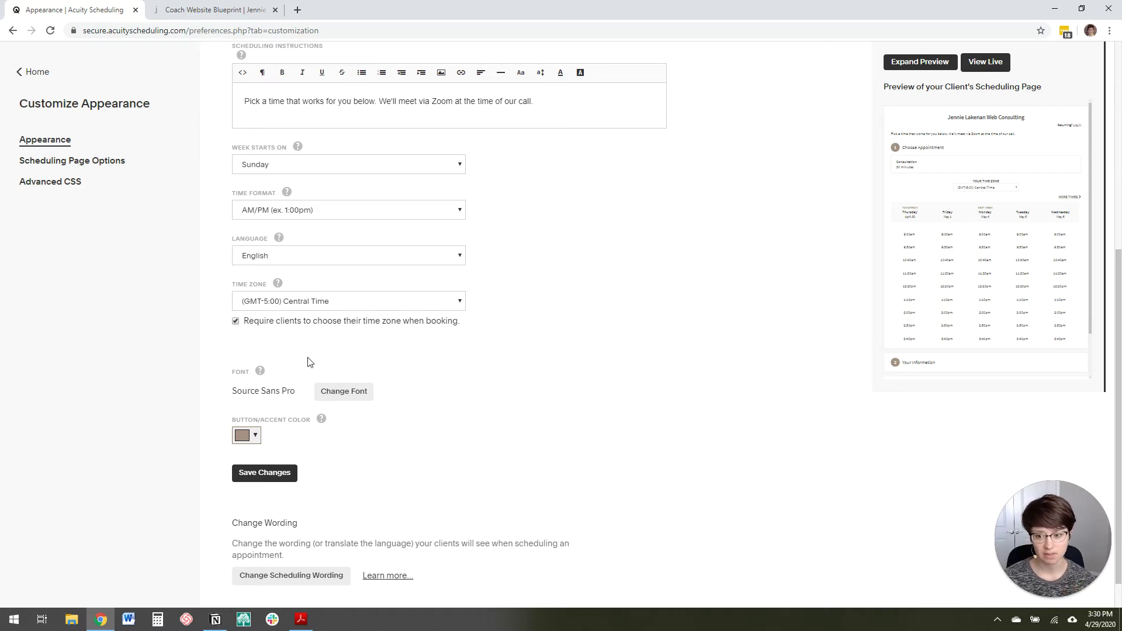
Show the list of available fonts and bring up the brand style guide PDF
scroll(306, 364, down, 1)
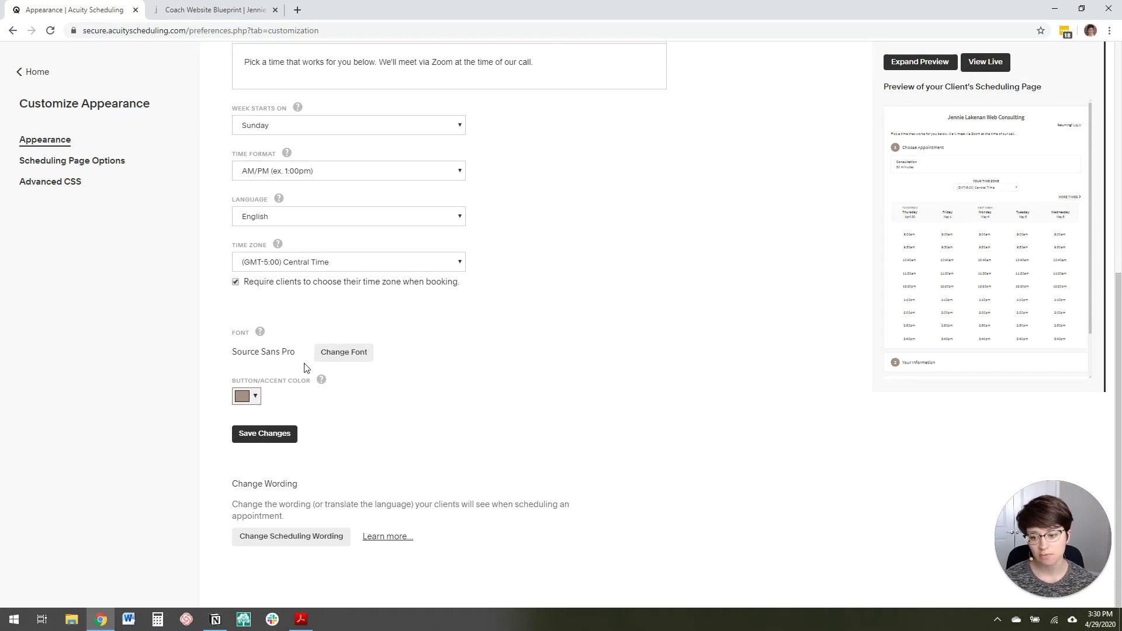
click(356, 359)
scroll(364, 374, down, 1)
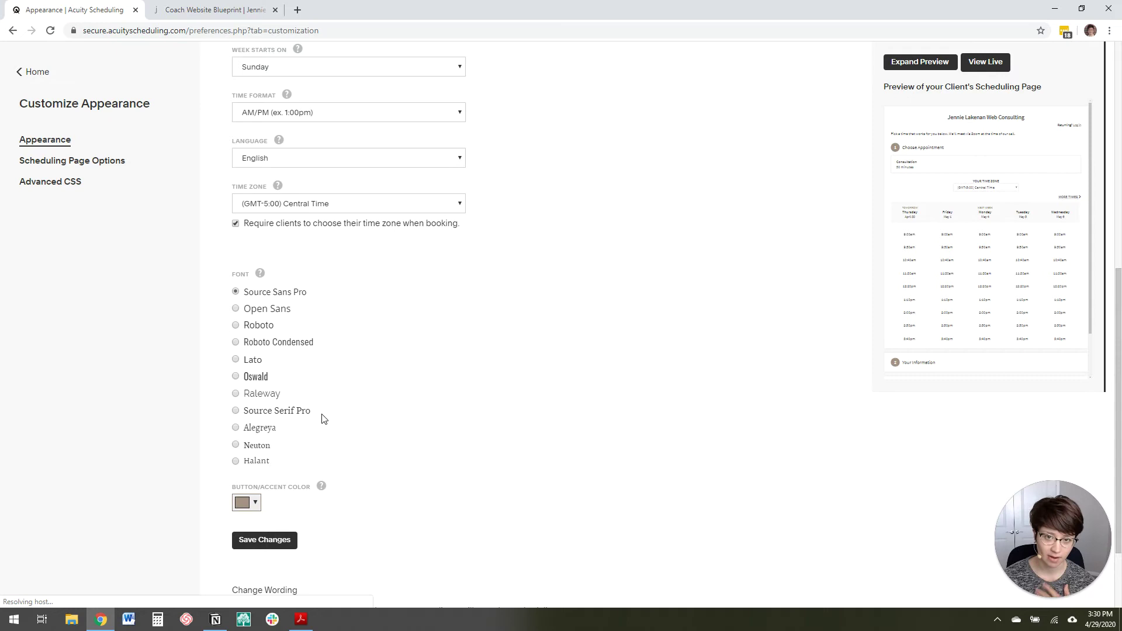
click(301, 619)
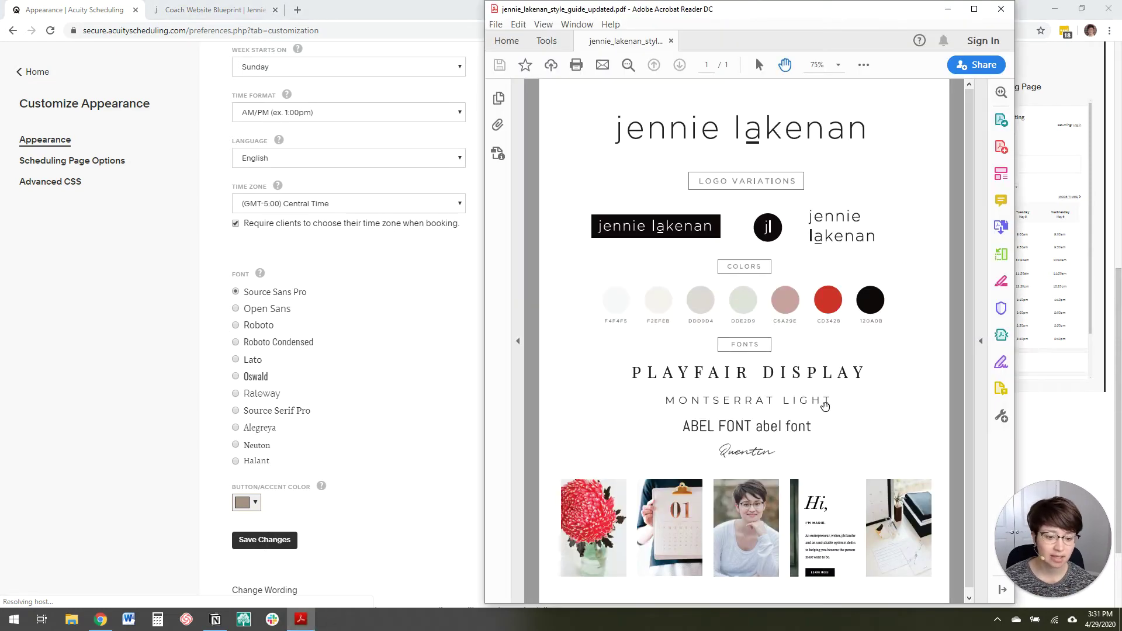
Set the font to Lato and select the red hex code CD3428 in the style guide
scroll(834, 373, down, 1)
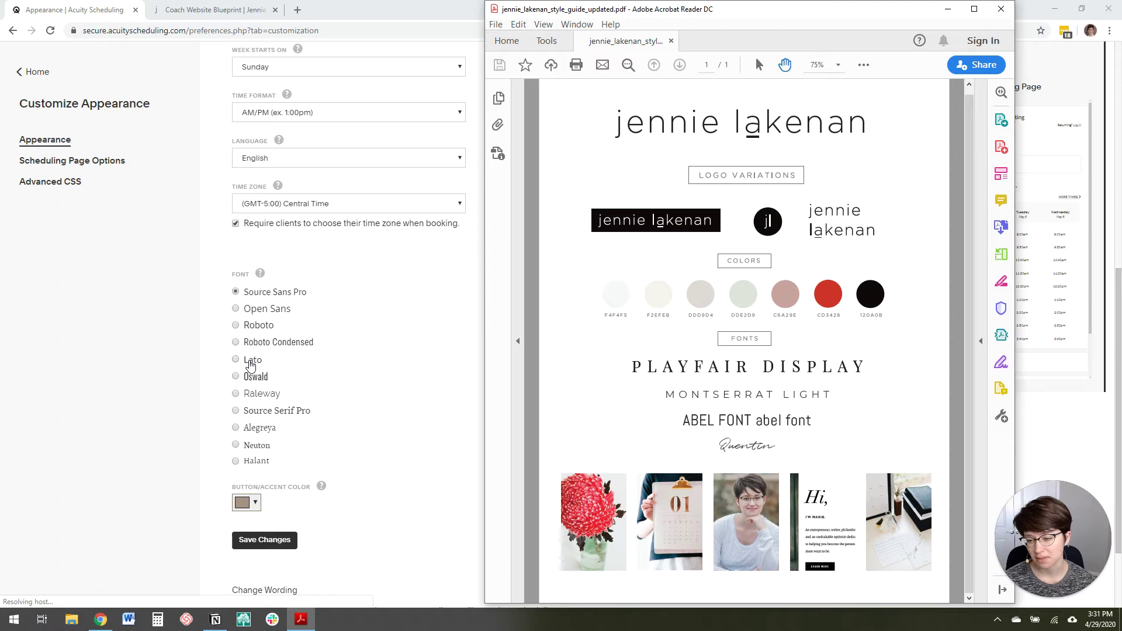
click(250, 362)
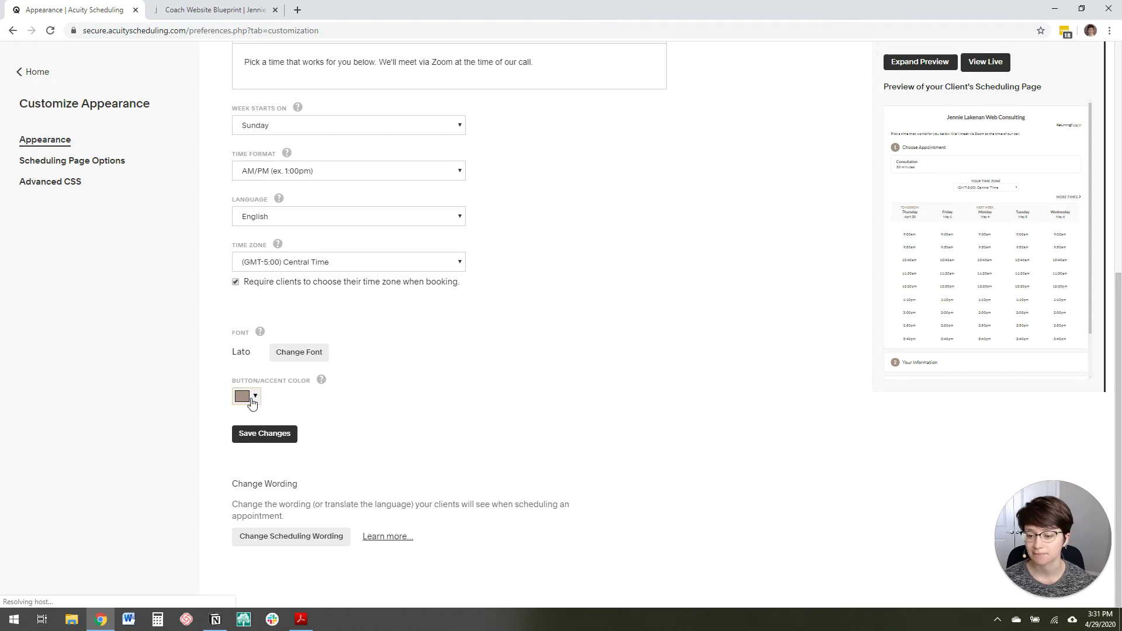
click(301, 619)
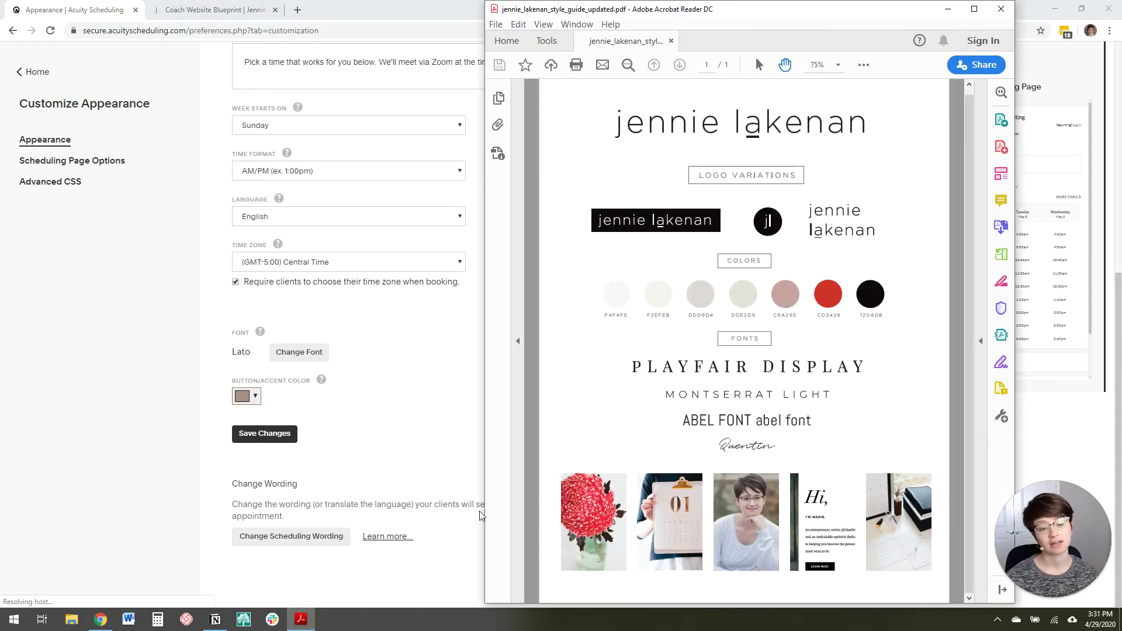
click(759, 65)
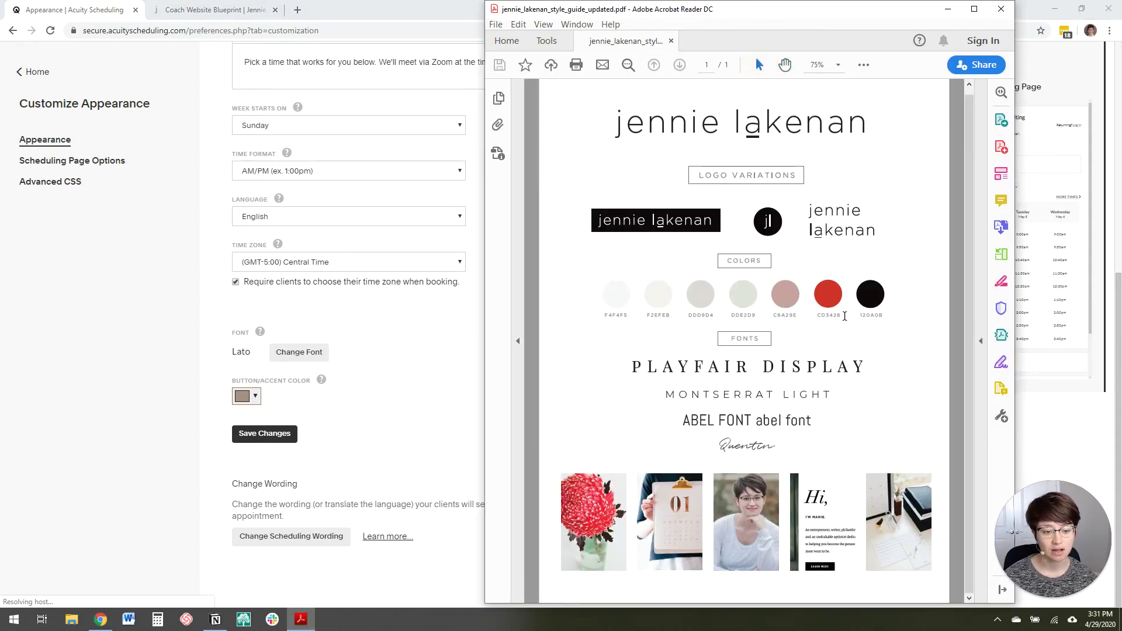
double_click(818, 314)
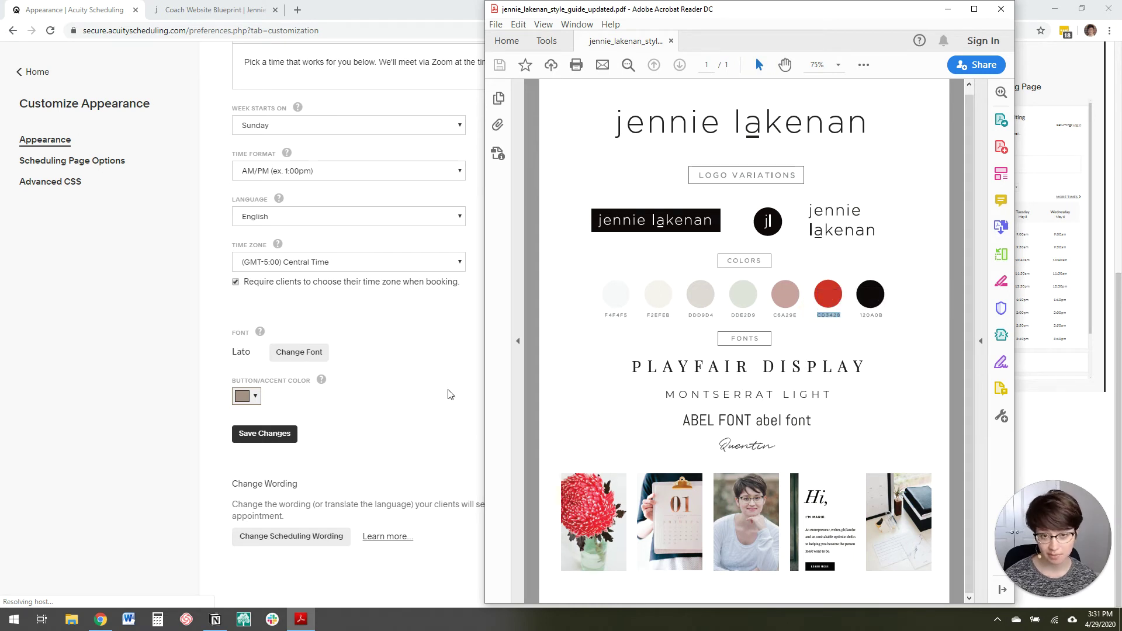
Enter CD3428 as the Button/Accent colour hex value, removing the stray spaces
click(376, 414)
click(245, 396)
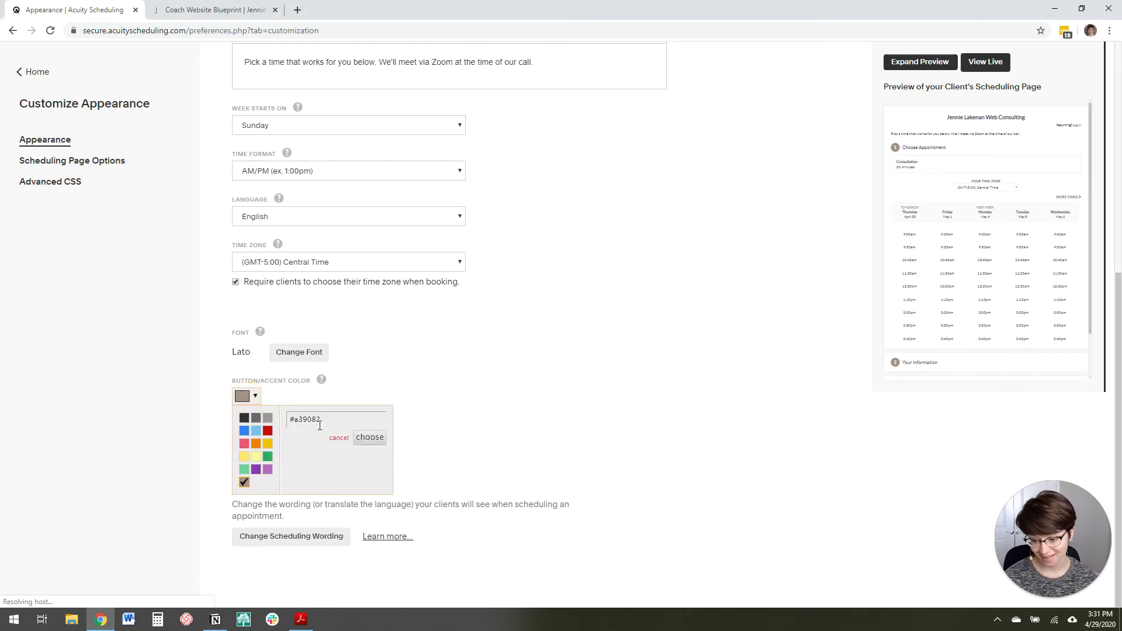
drag(320, 424, 296, 421)
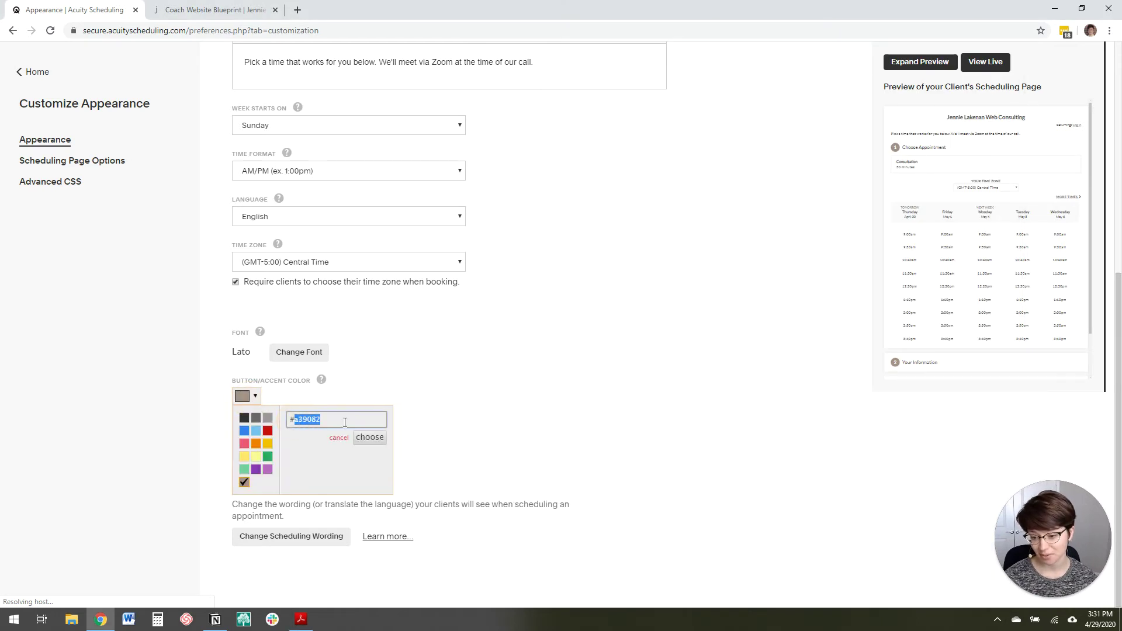
text(C D 3 4 2 8)
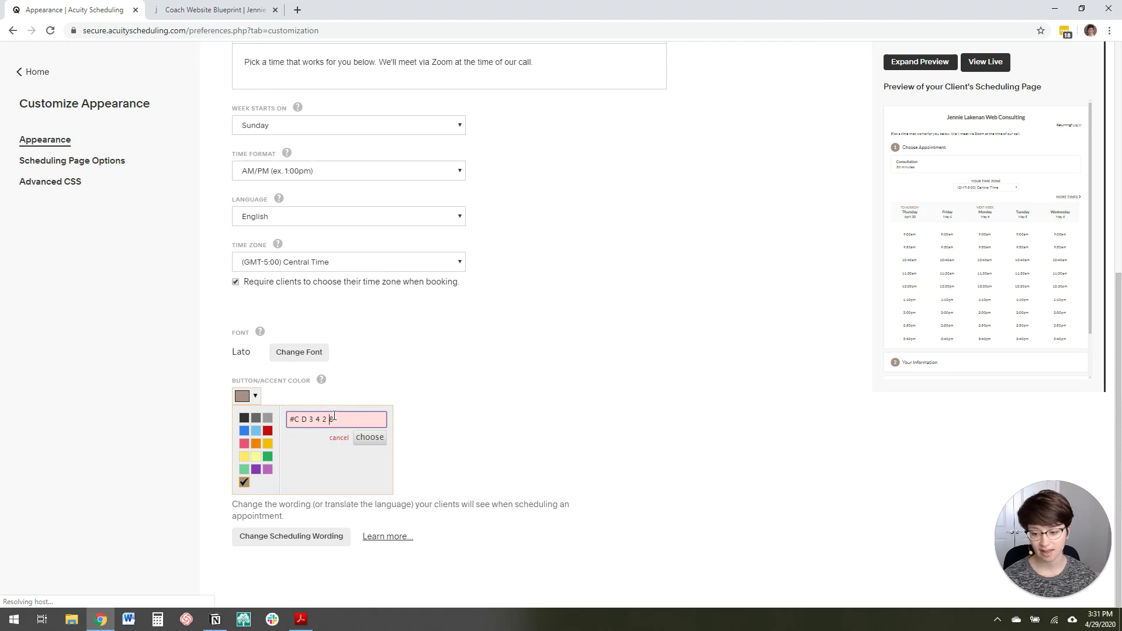
key(Left)
key(BackSpace)
key(Left)
key(BackSpace)
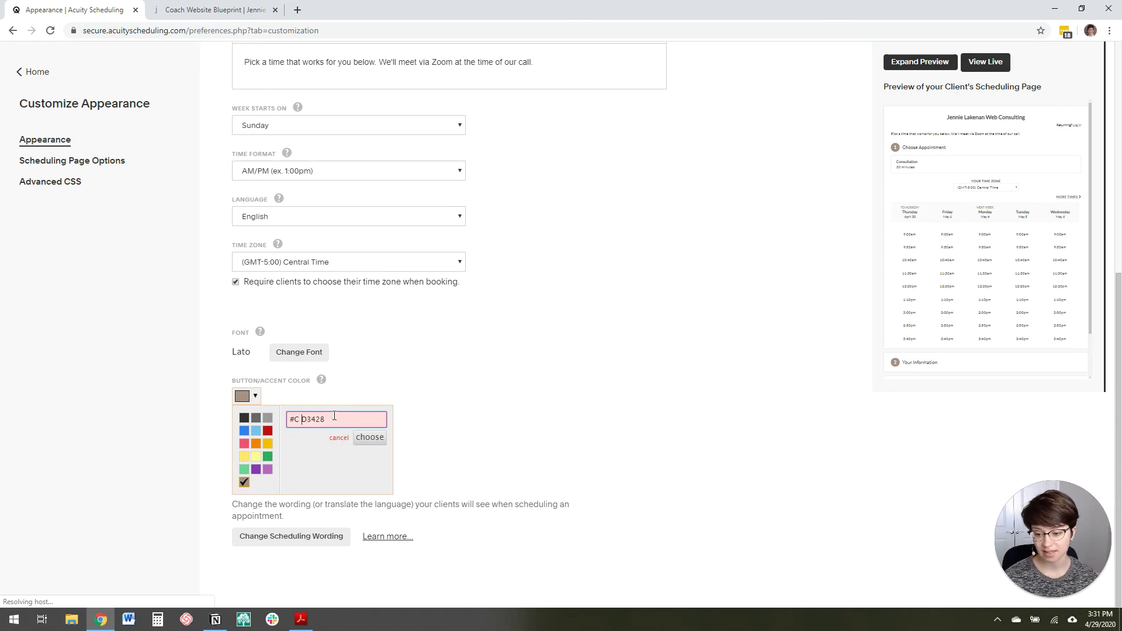
key(Left)
key(BackSpace)
Apply the #cd3428 accent colour and save the appearance changes
click(309, 454)
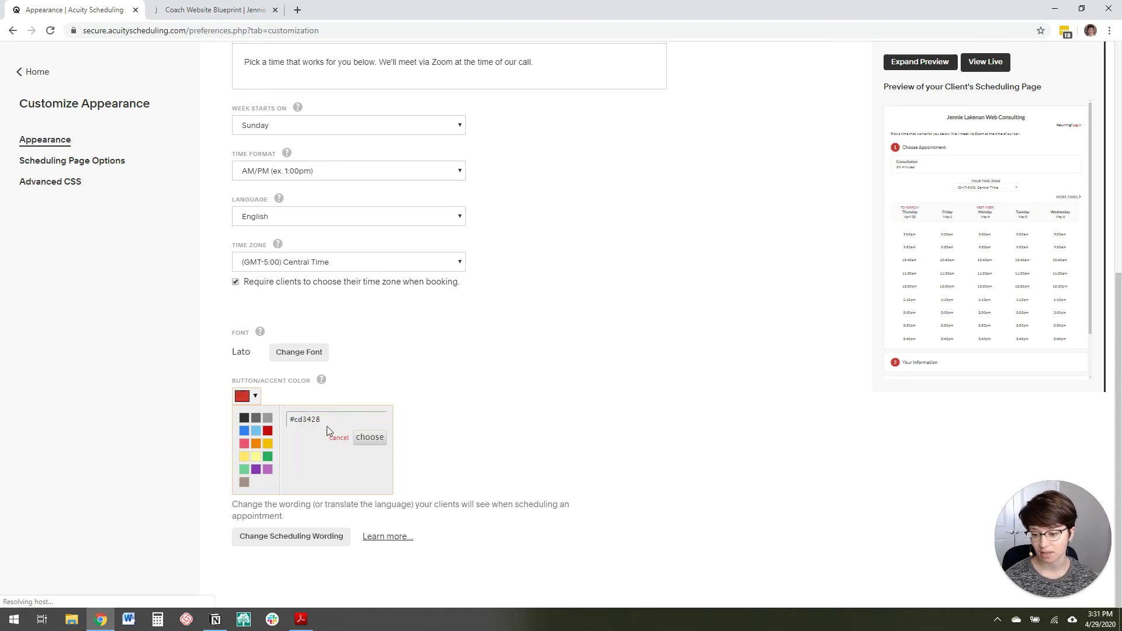
click(368, 437)
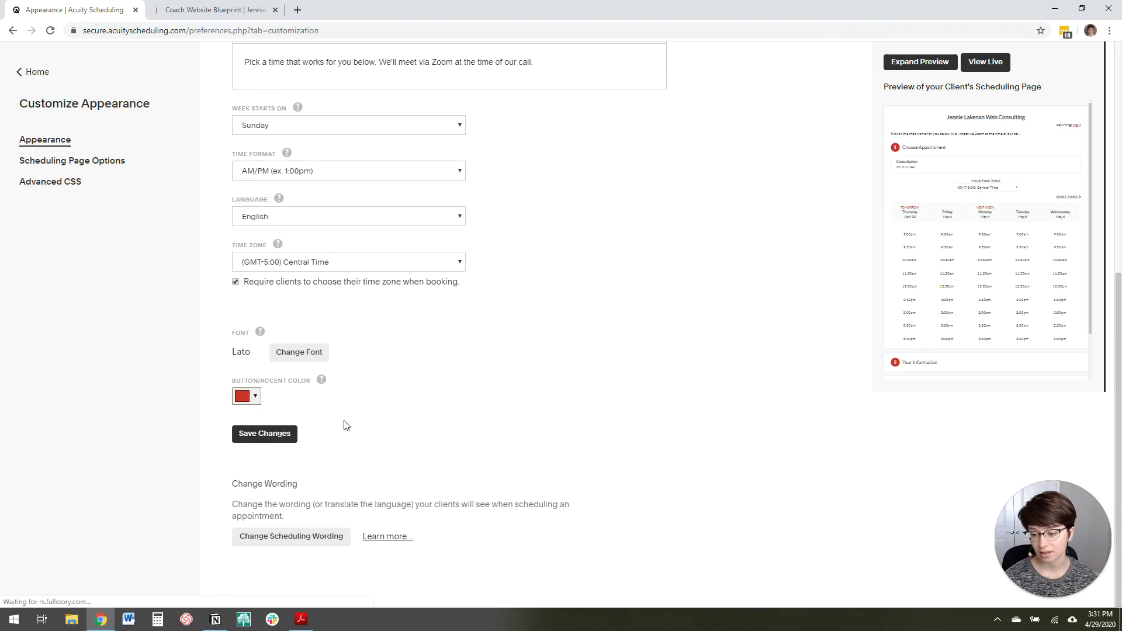
click(275, 438)
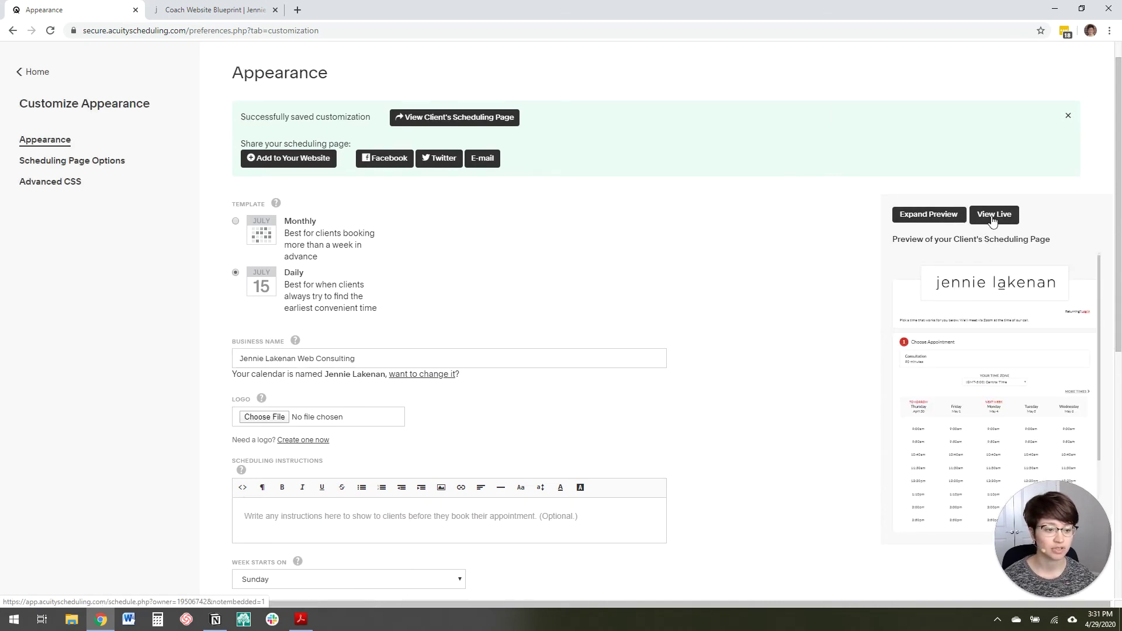
Open the live scheduling page in a new tab and compare it with the appearance settings
click(984, 217)
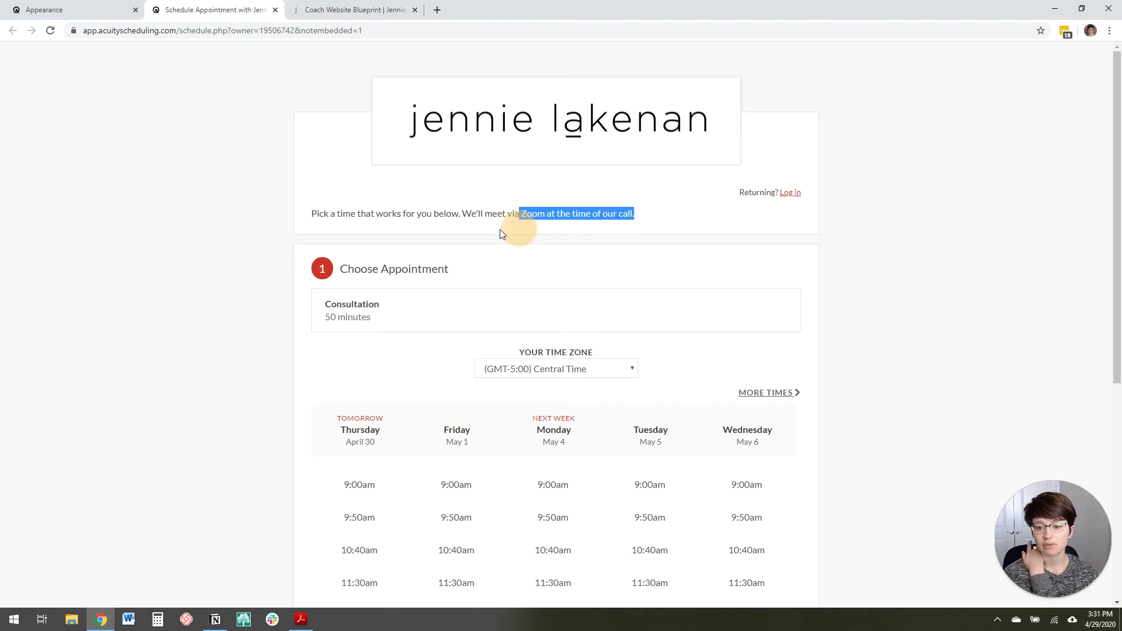
drag(501, 233, 313, 221)
key(ctrl+shift+Tab)
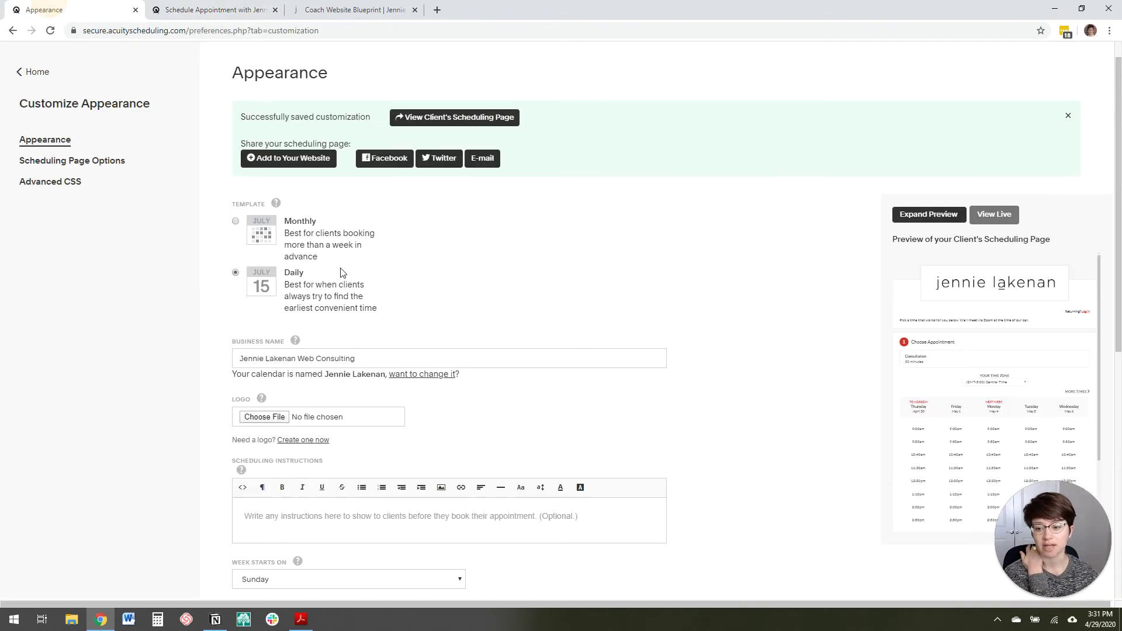
scroll(342, 273, down, 4)
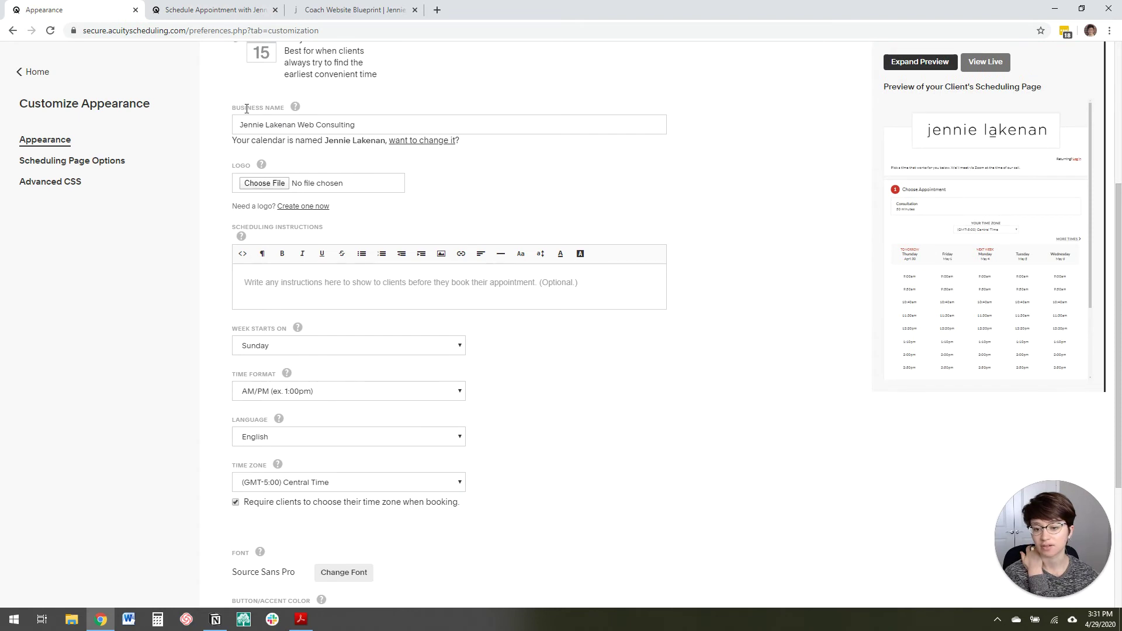
key(ctrl+Tab)
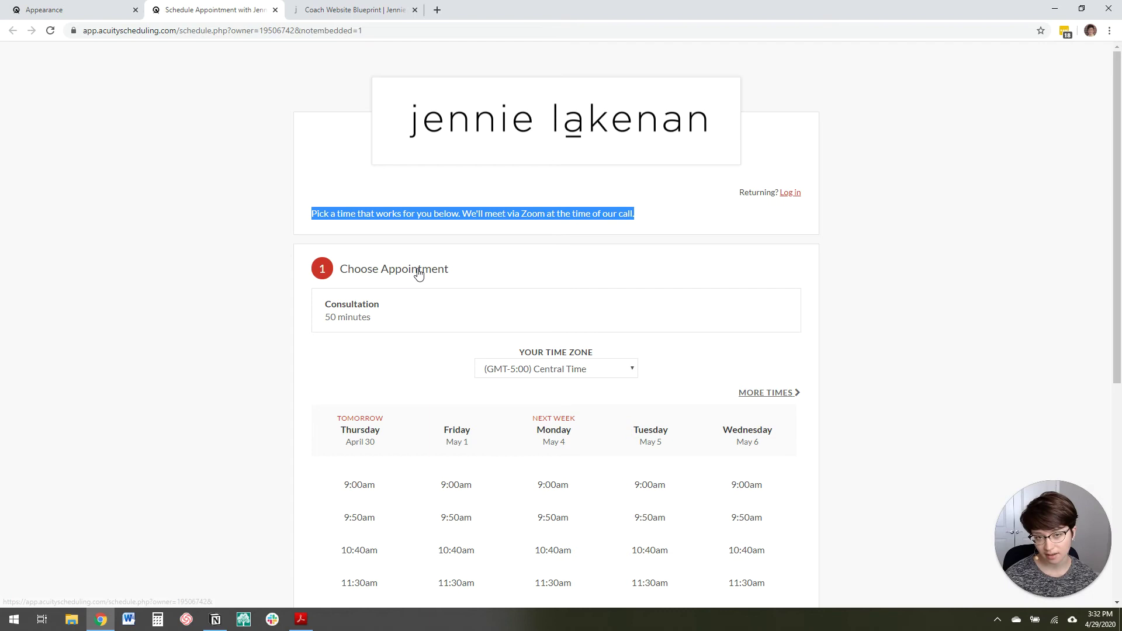
scroll(132, 269, down, 1)
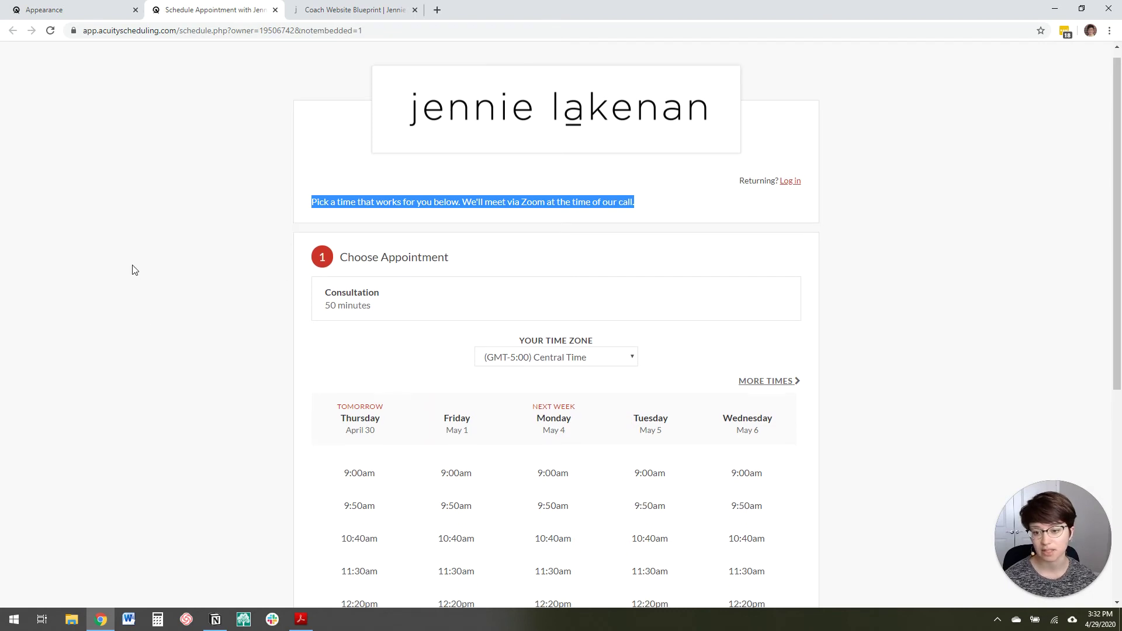
Delete the Zoom scheduling instructions text and save the appearance settings
click(60, 5)
click(368, 281)
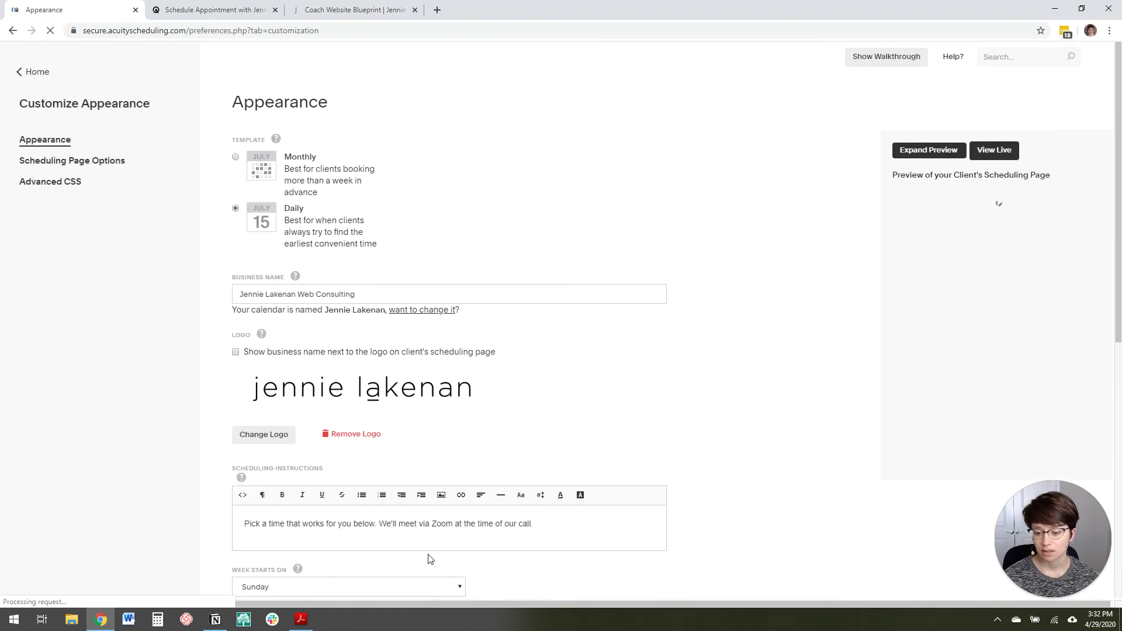
click(425, 526)
scroll(425, 526, down, 3)
click(416, 375)
triple_click(419, 374)
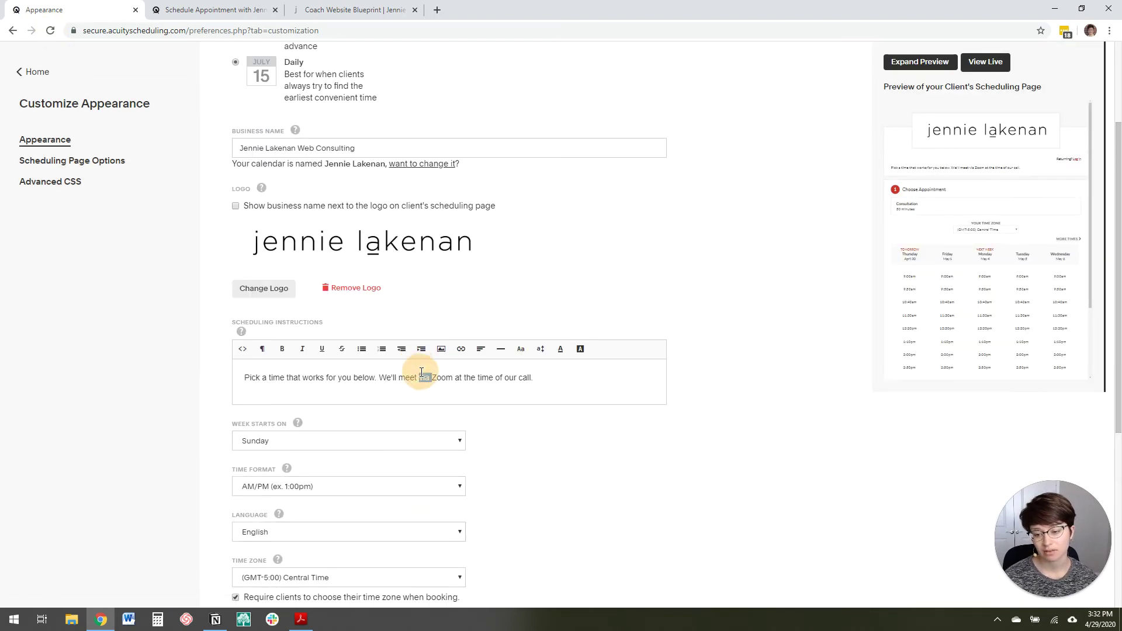
key(BackSpace)
scroll(252, 429, down, 5)
click(266, 433)
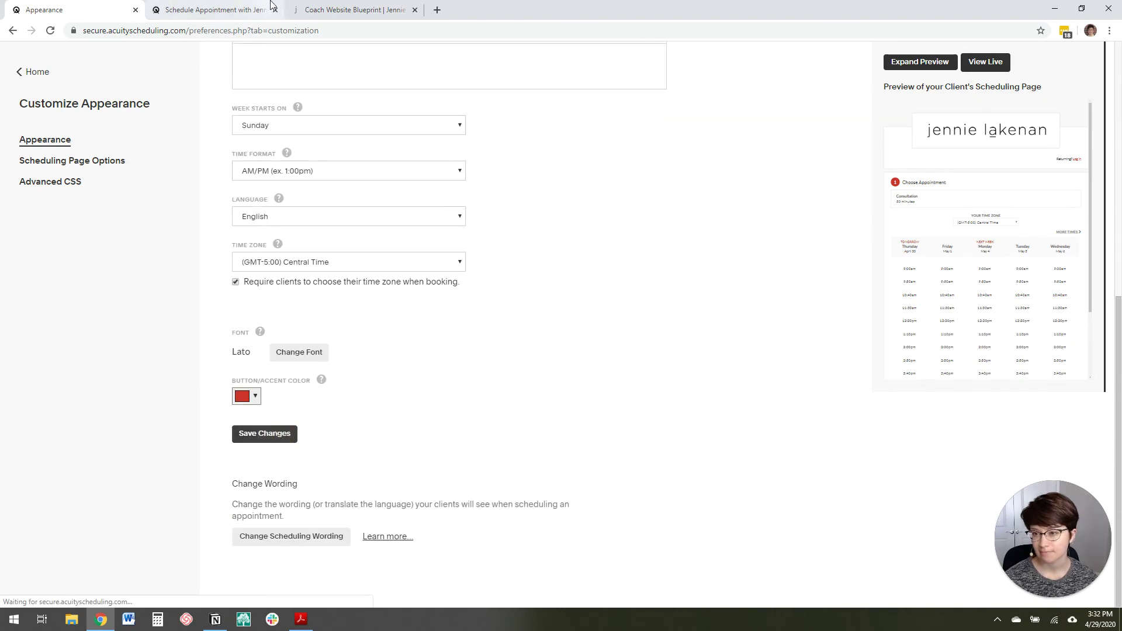
Reload the live scheduling page, then go back to the appearance settings
click(244, 5)
click(51, 31)
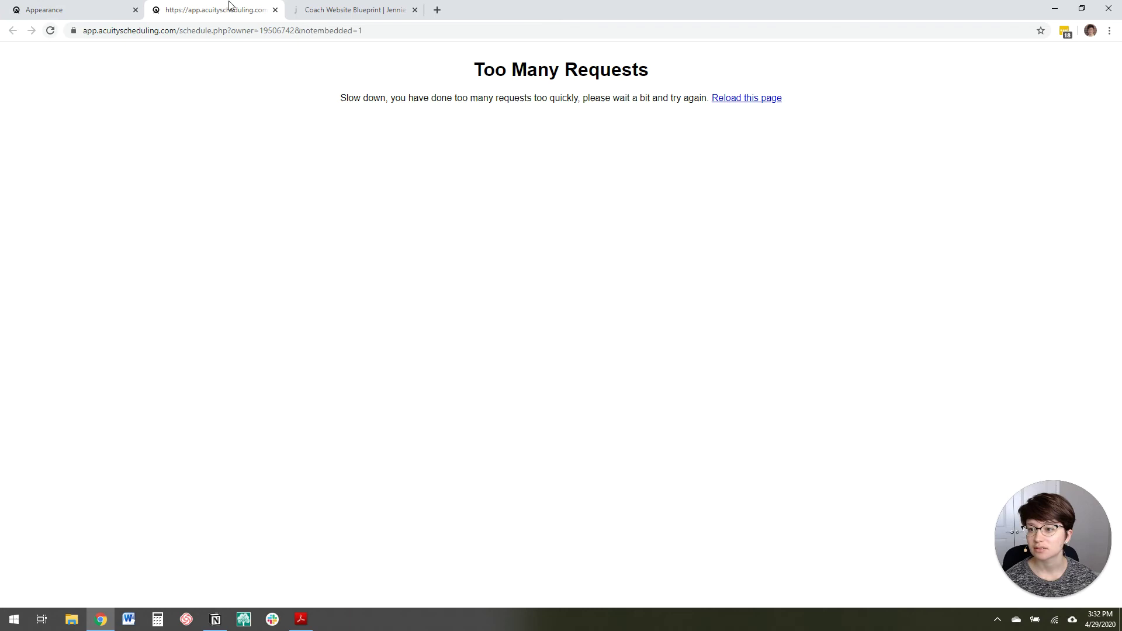
click(76, 10)
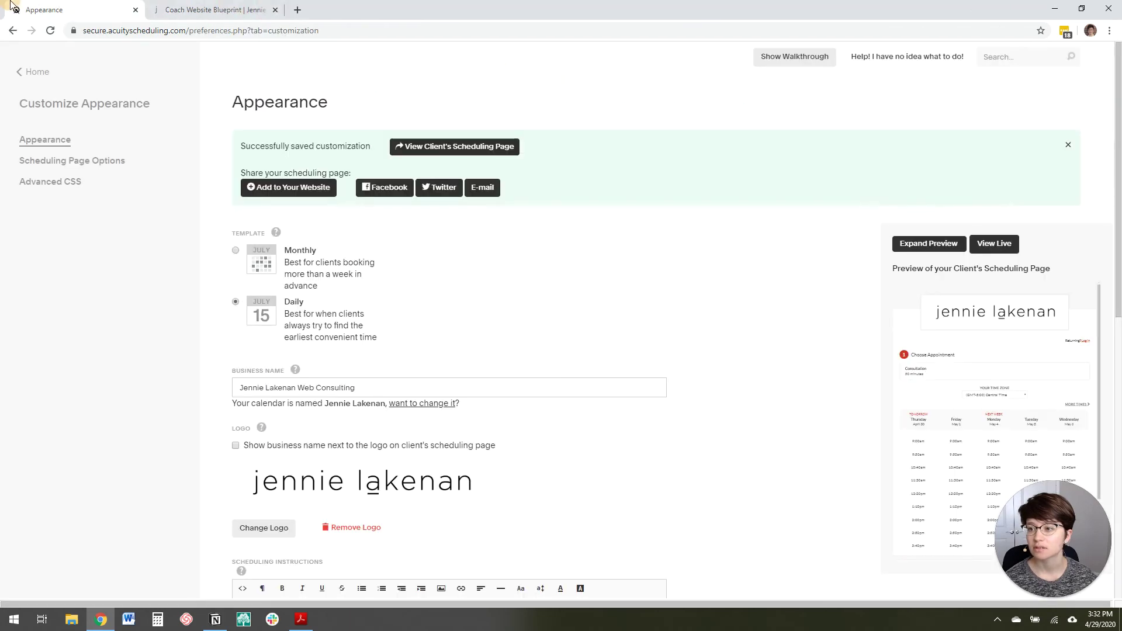
Open the live booking page and scroll through the logo and 50-minute Consultation slots
click(992, 243)
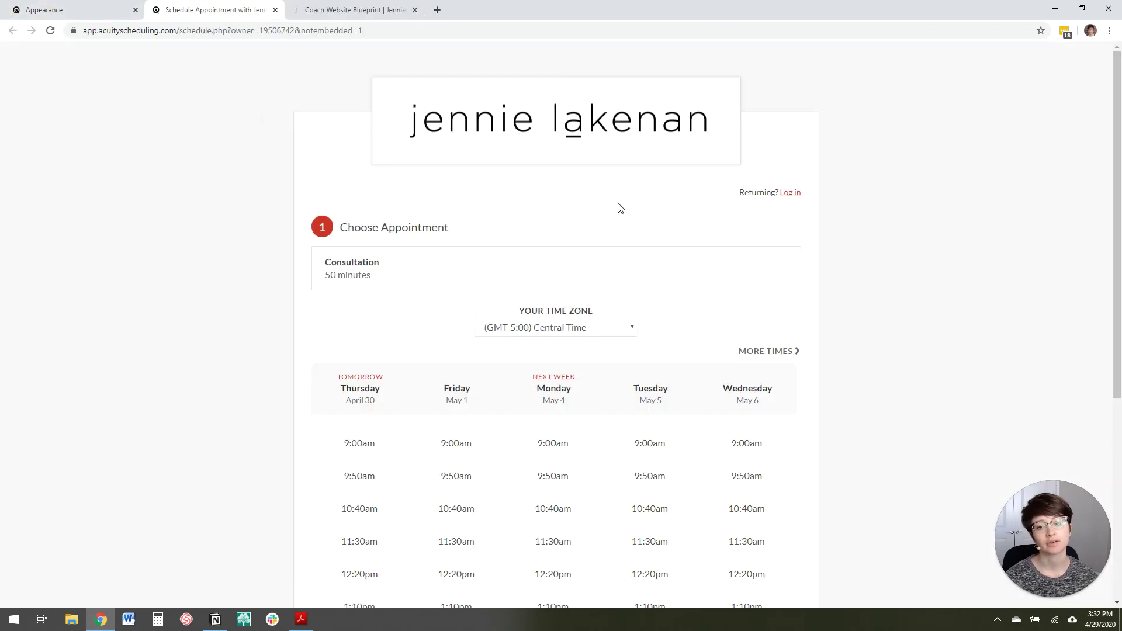
scroll(734, 336, down, 2)
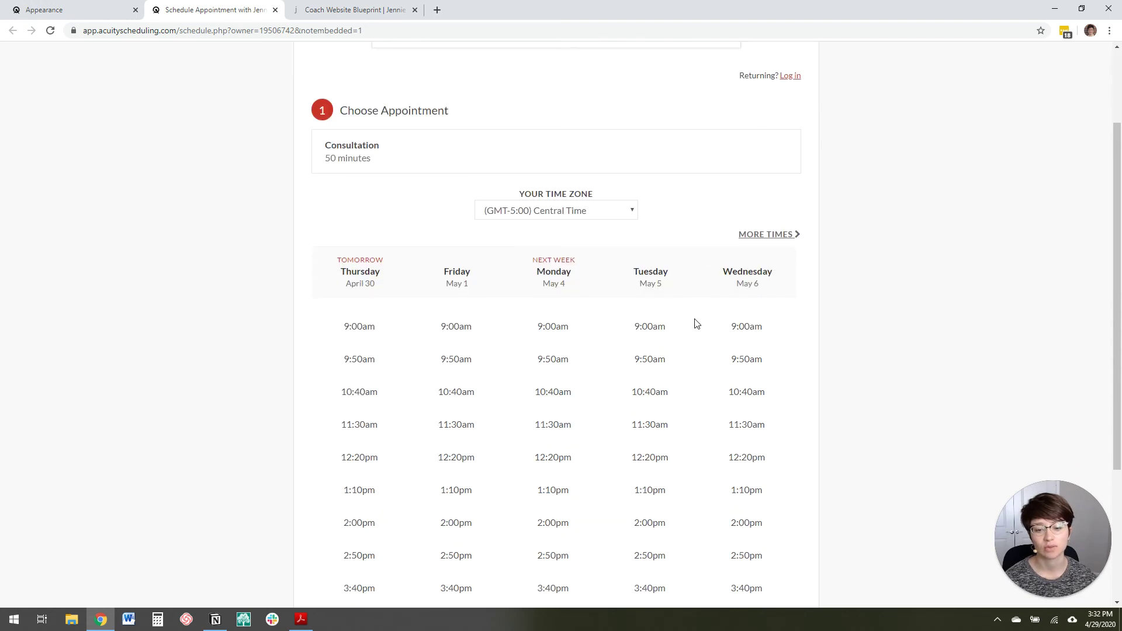
scroll(461, 228, up, 1)
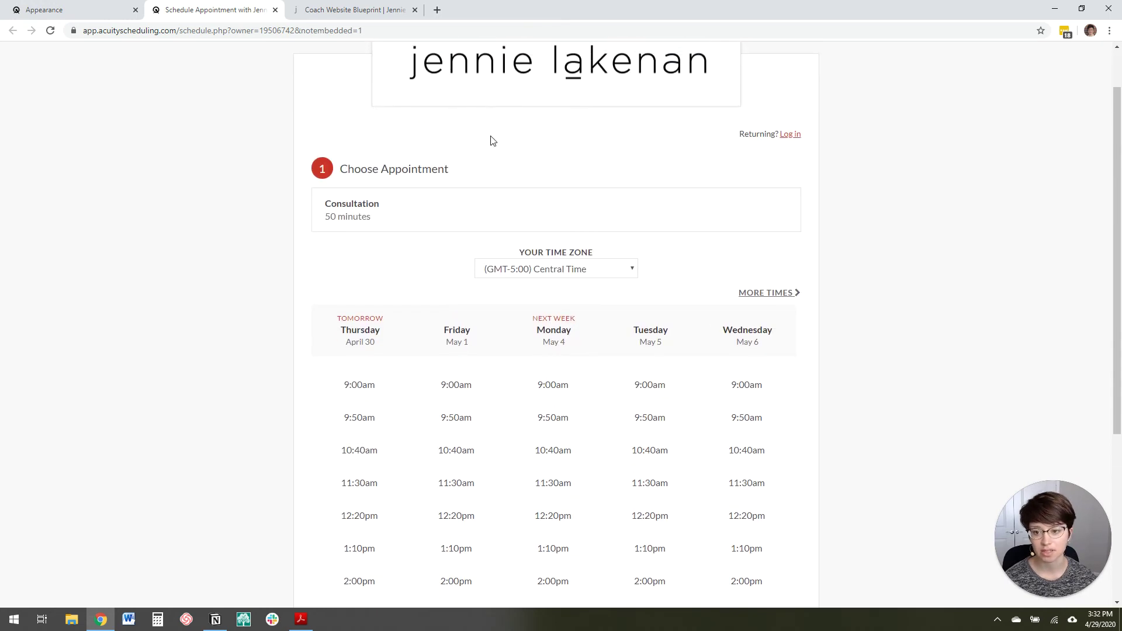
scroll(500, 170, down, 1)
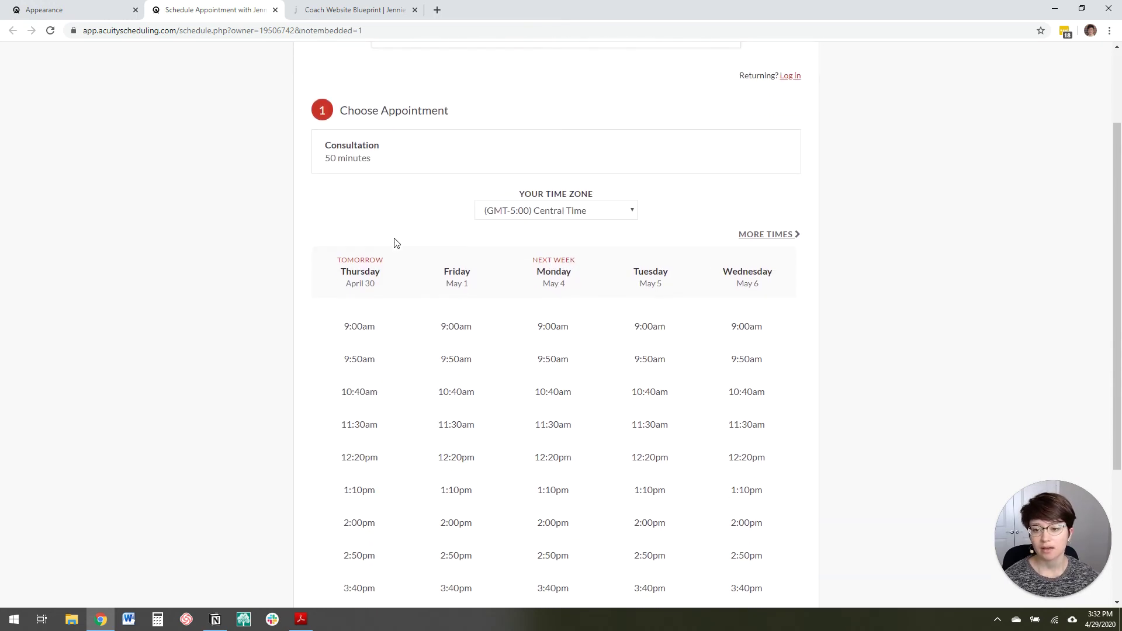
scroll(429, 263, down, 2)
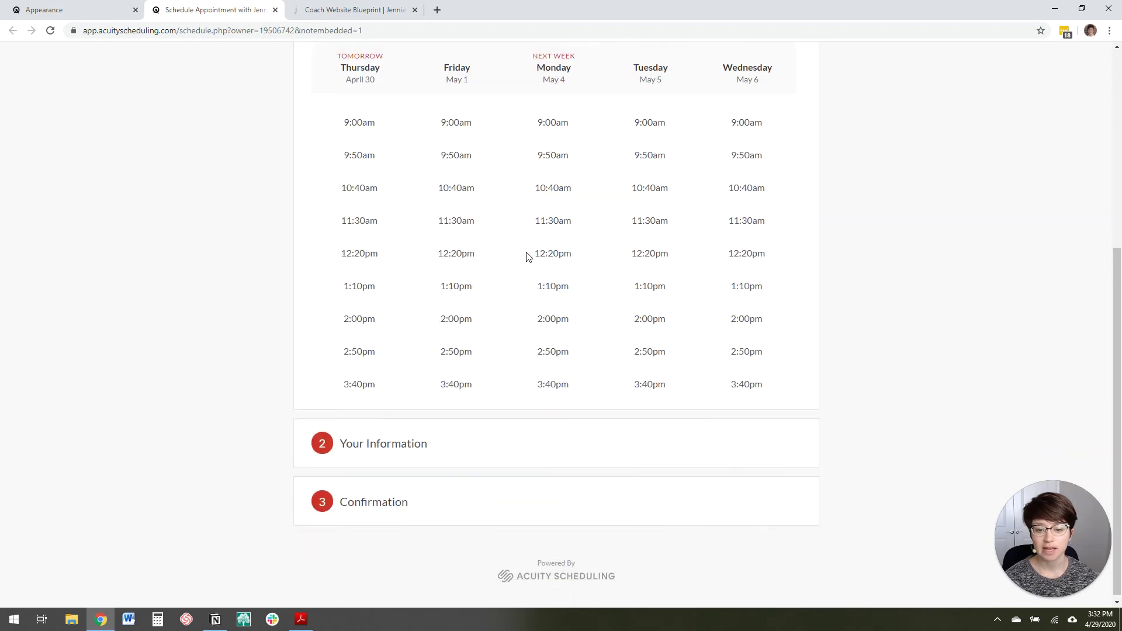
scroll(591, 275, up, 1)
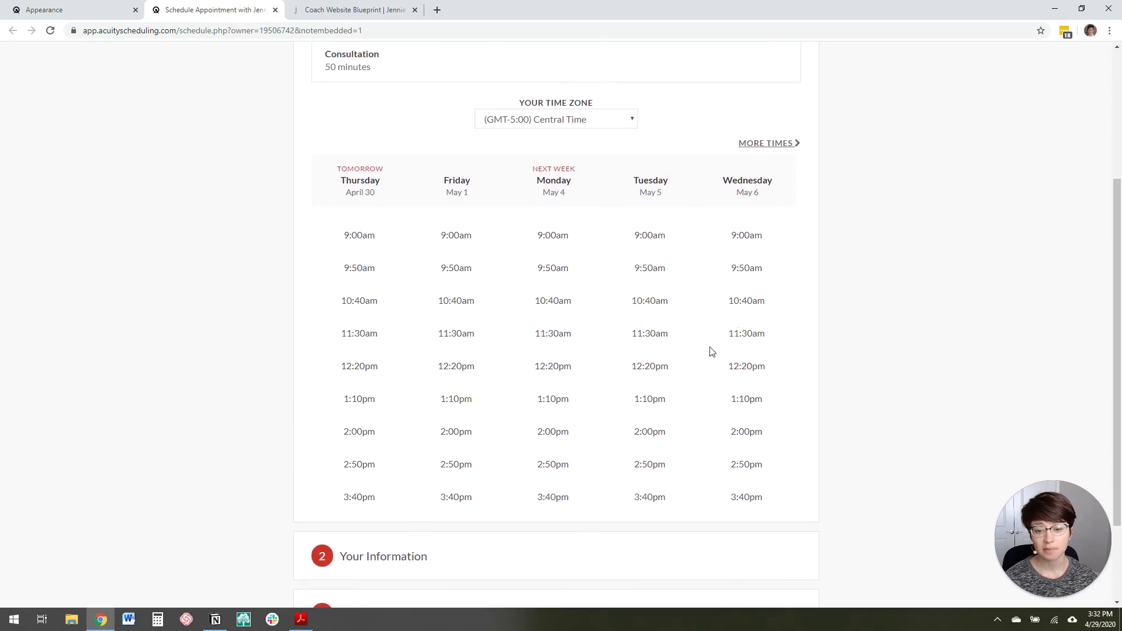
scroll(341, 301, down, 1)
scroll(341, 300, down, 1)
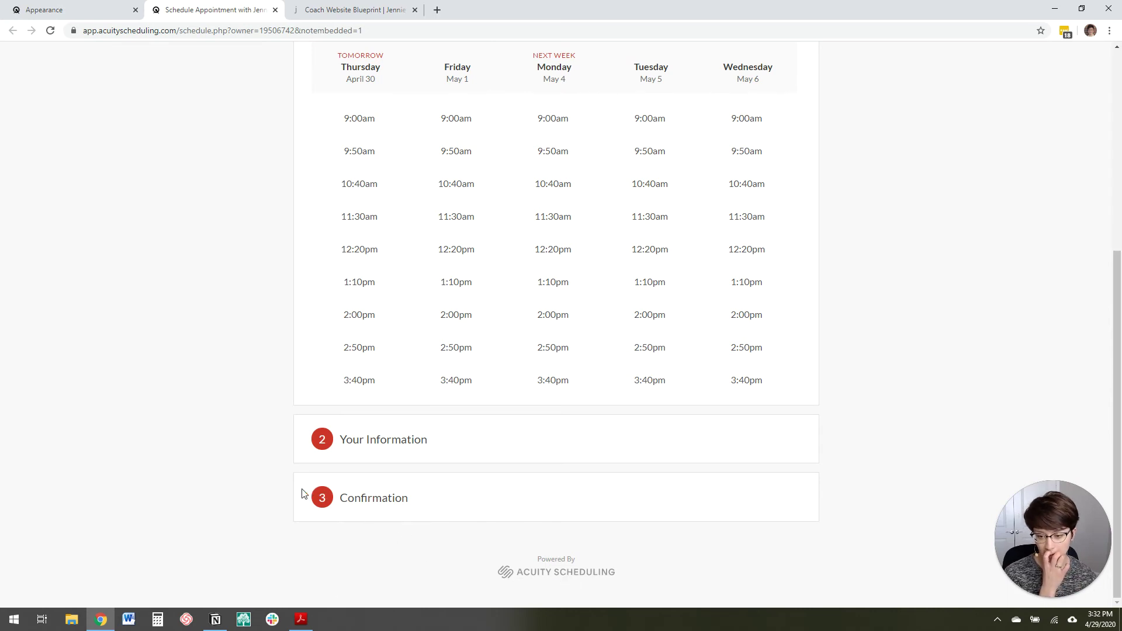
scroll(303, 484, up, 5)
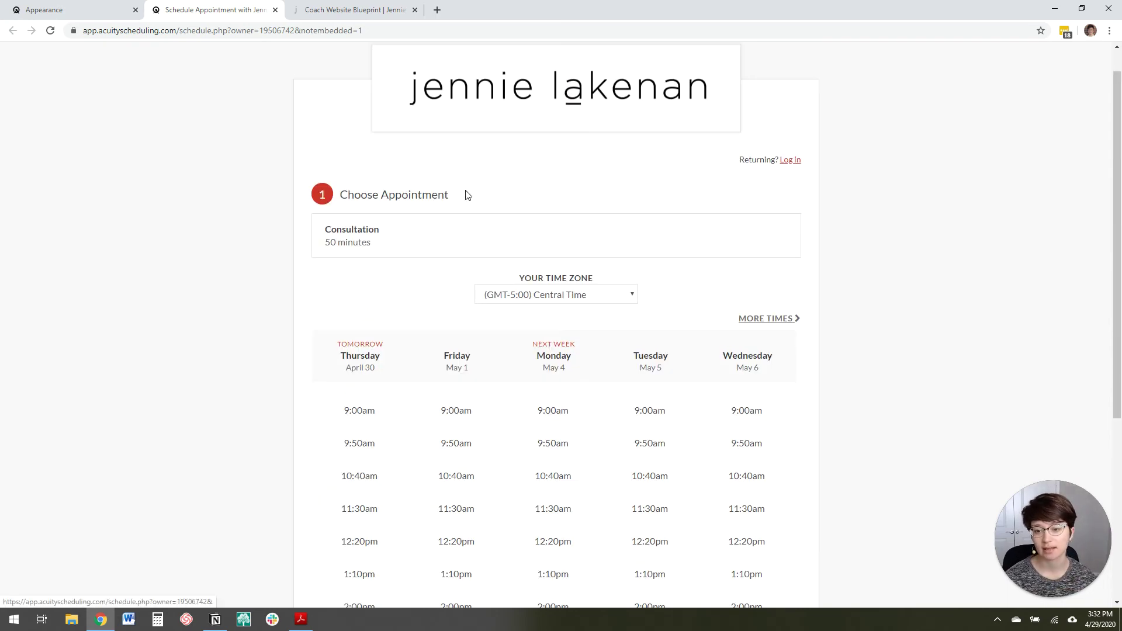
scroll(462, 226, up, 1)
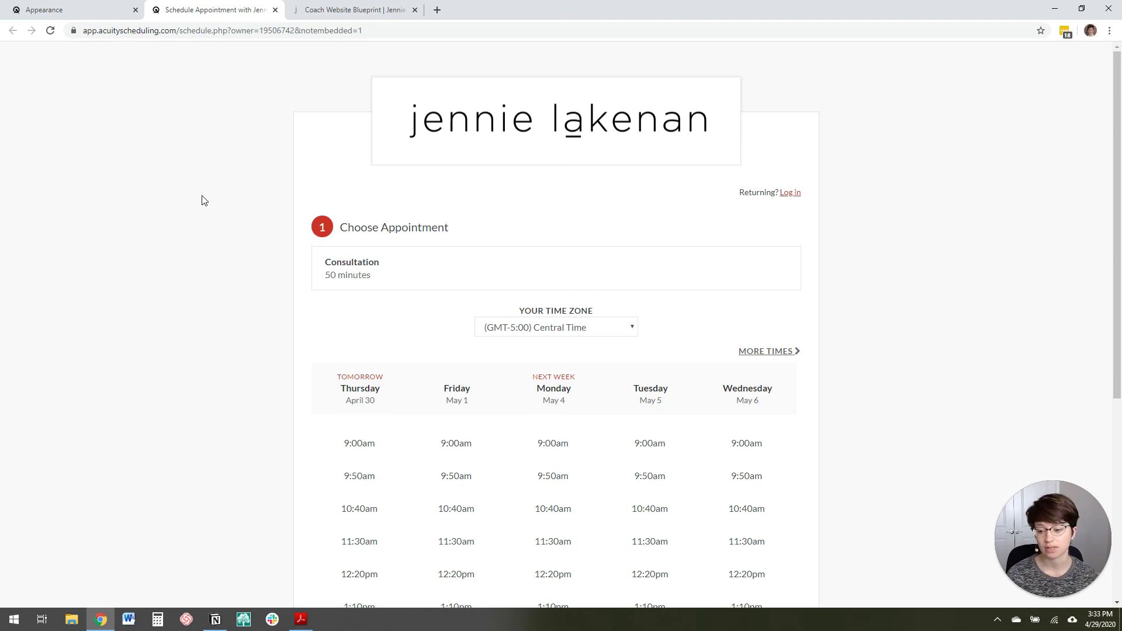
Close the Schedule Appointment tab to return to the Appearance settings
click(275, 10)
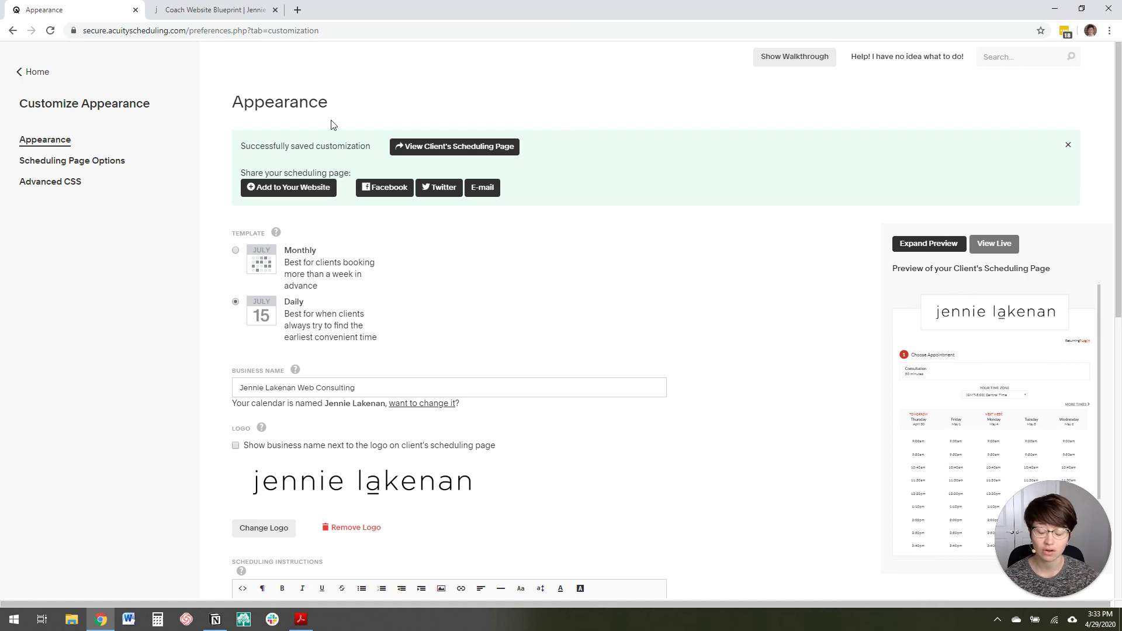
click(204, 9)
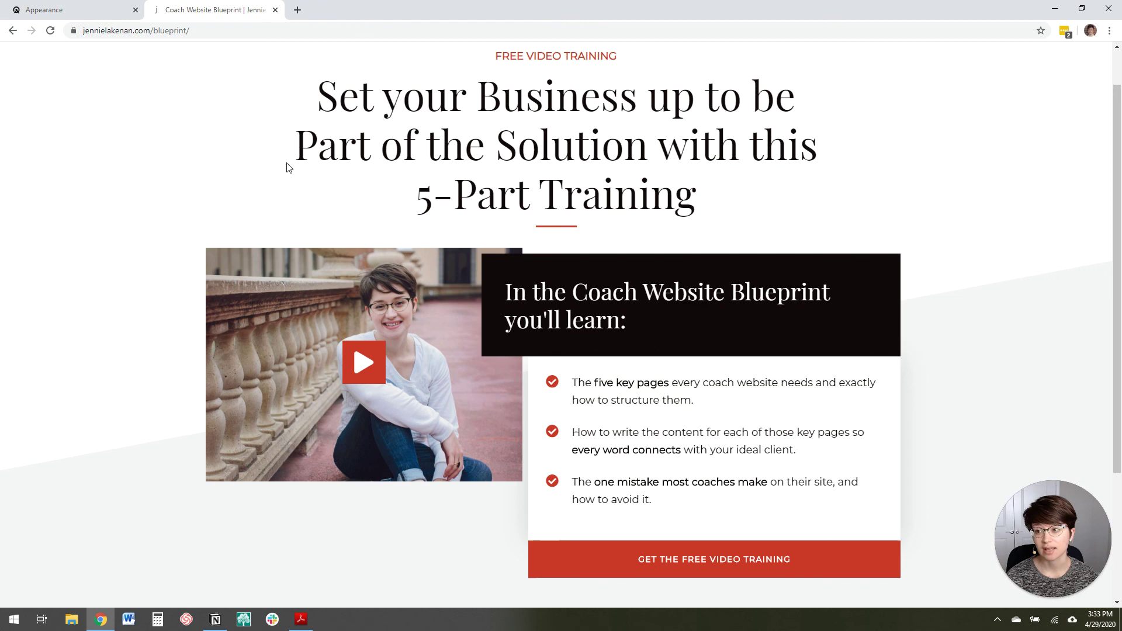
click(111, 6)
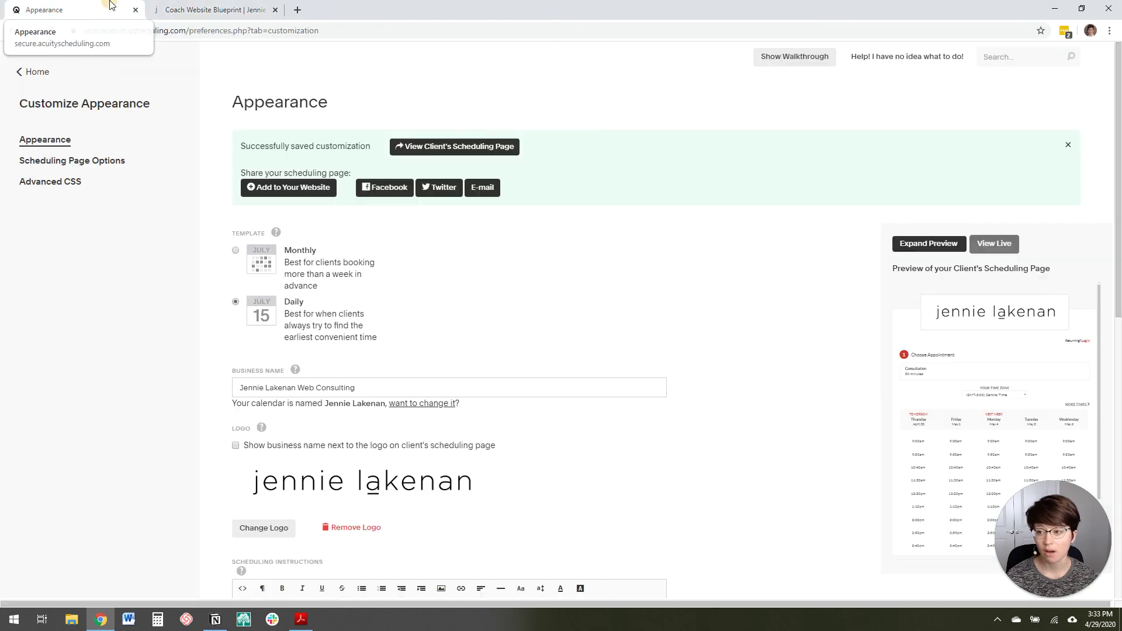